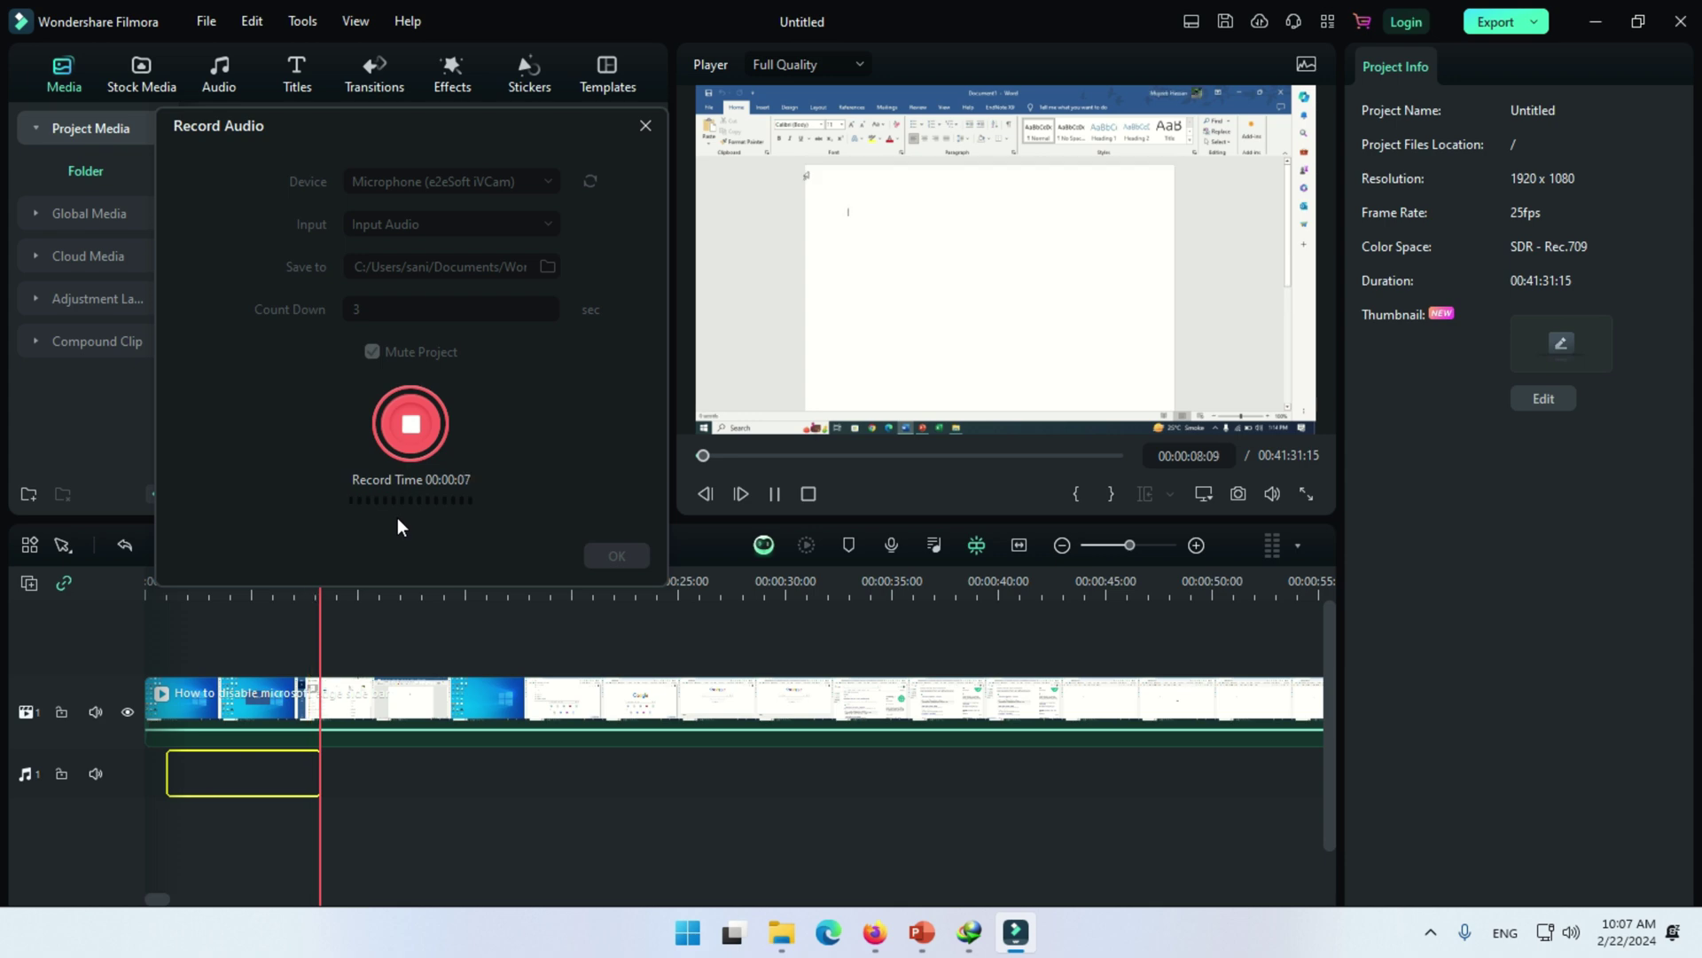
Discard the voiceover take in progress and start a new recording
{"action": "left_click", "coordinate": [428, 445]}
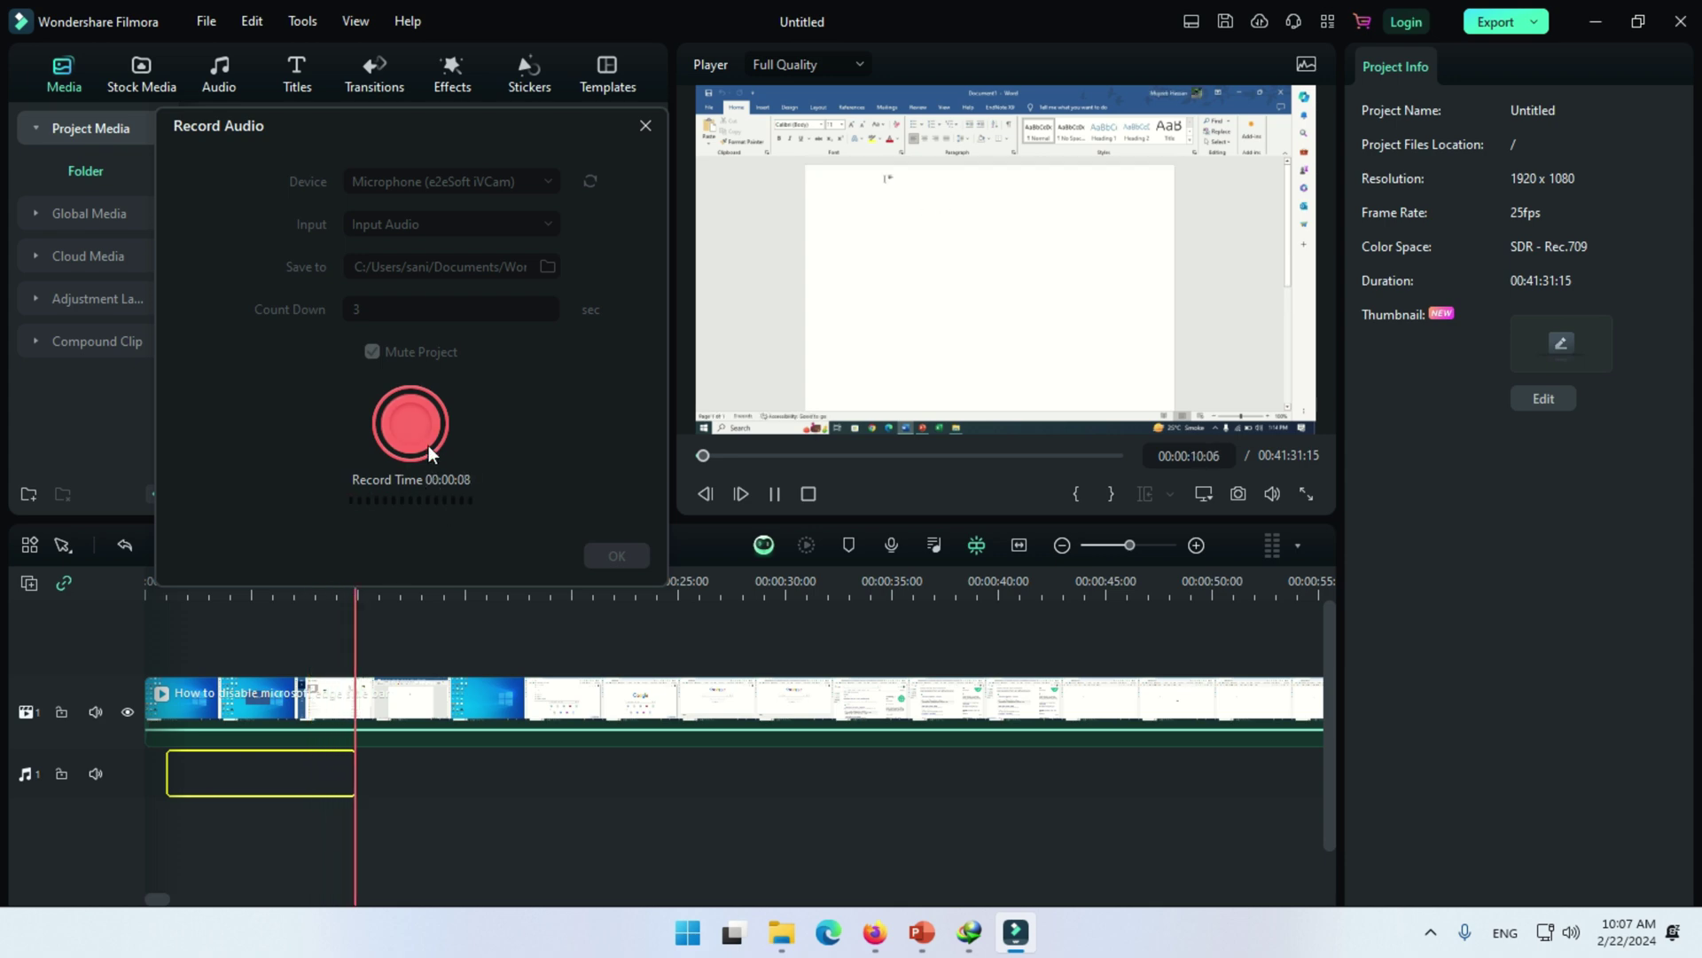
{"action": "key", "text": "ctrl+z"}
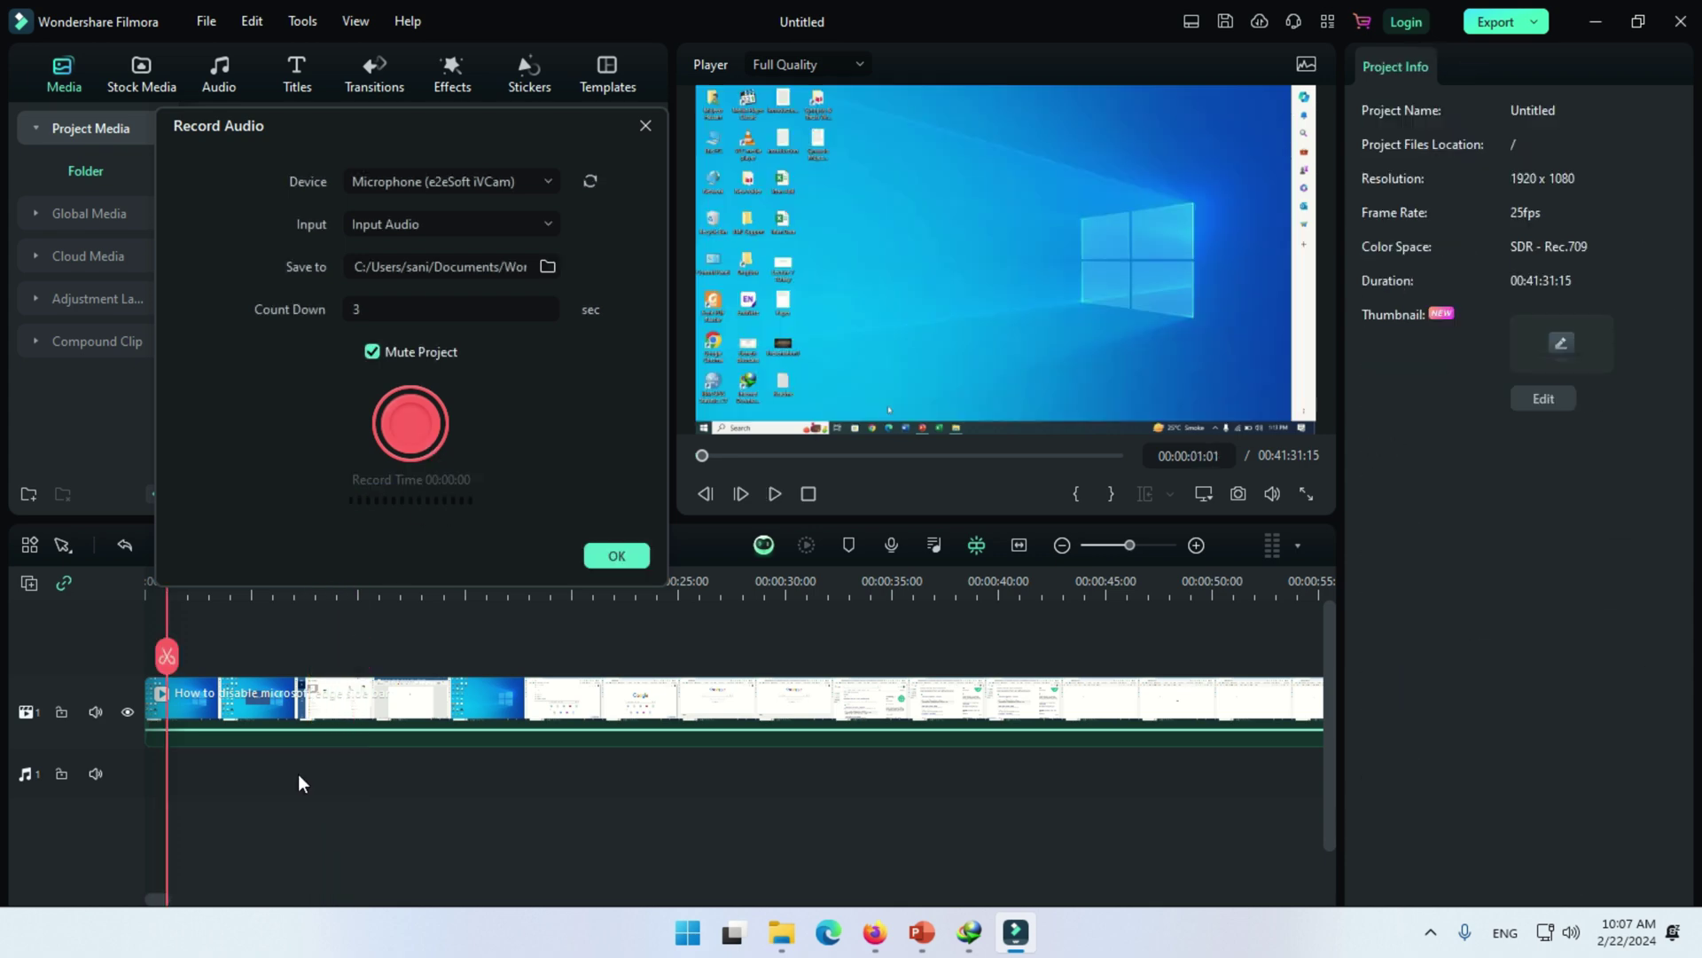
{"action": "left_click", "coordinate": [404, 434]}
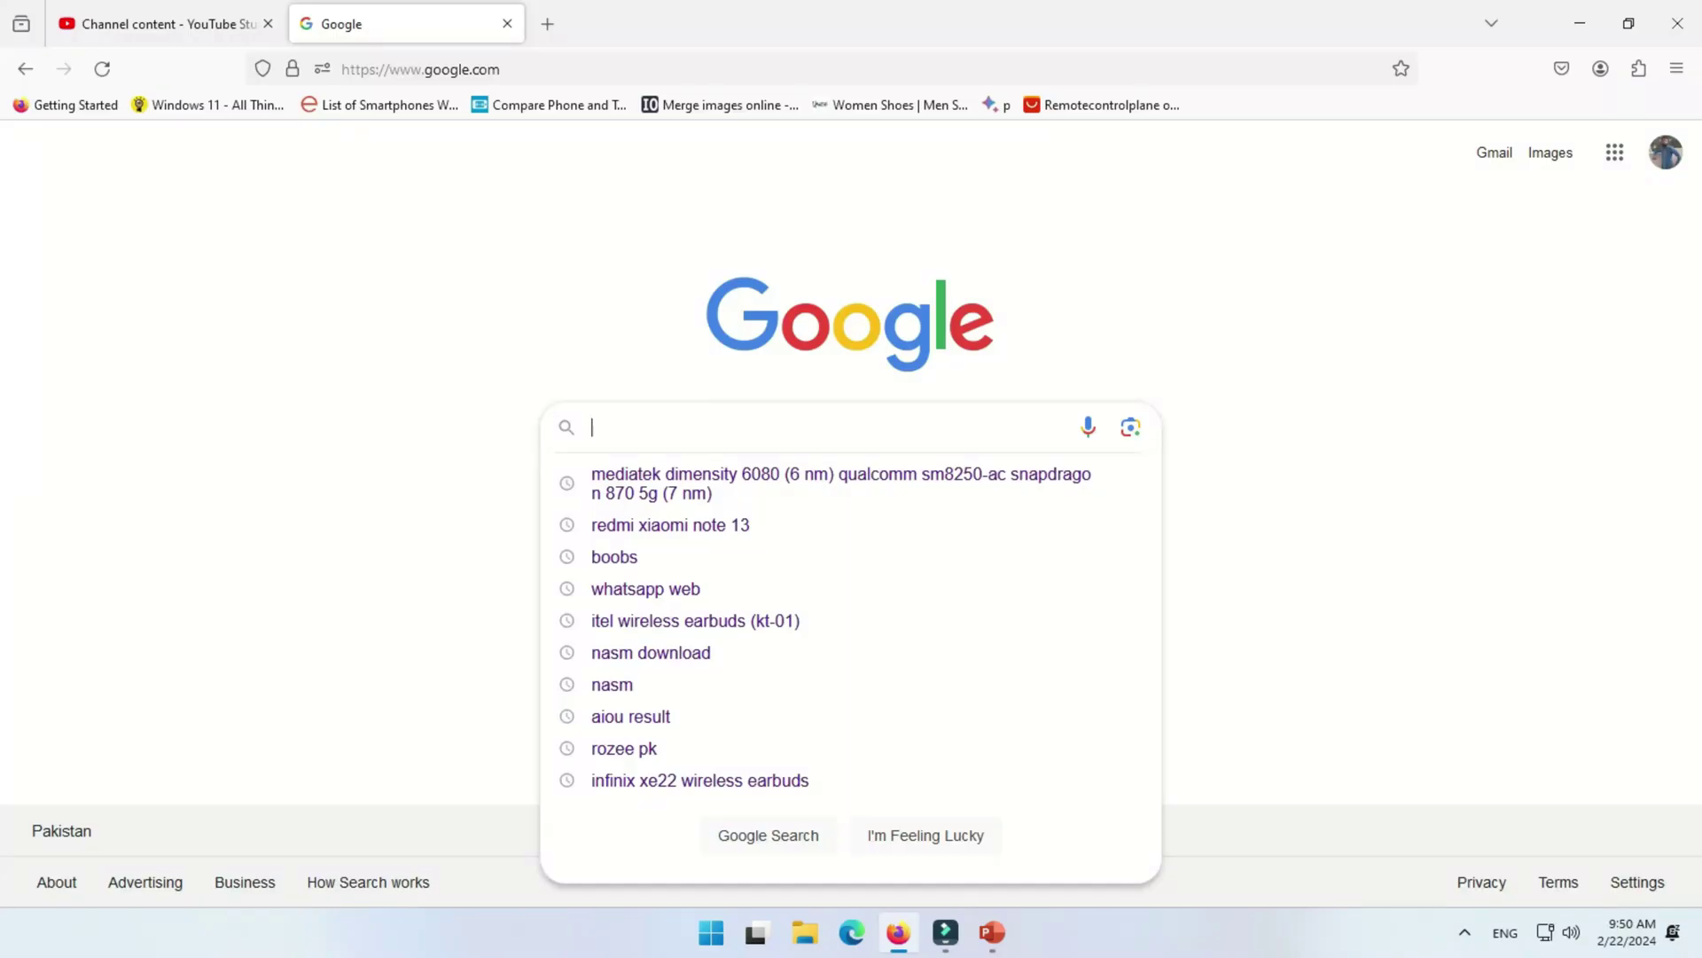
Switch to Firefox, search Google for IVCAM and open E2ESOFT's iVCam page
{"action": "type", "text": "IV"}
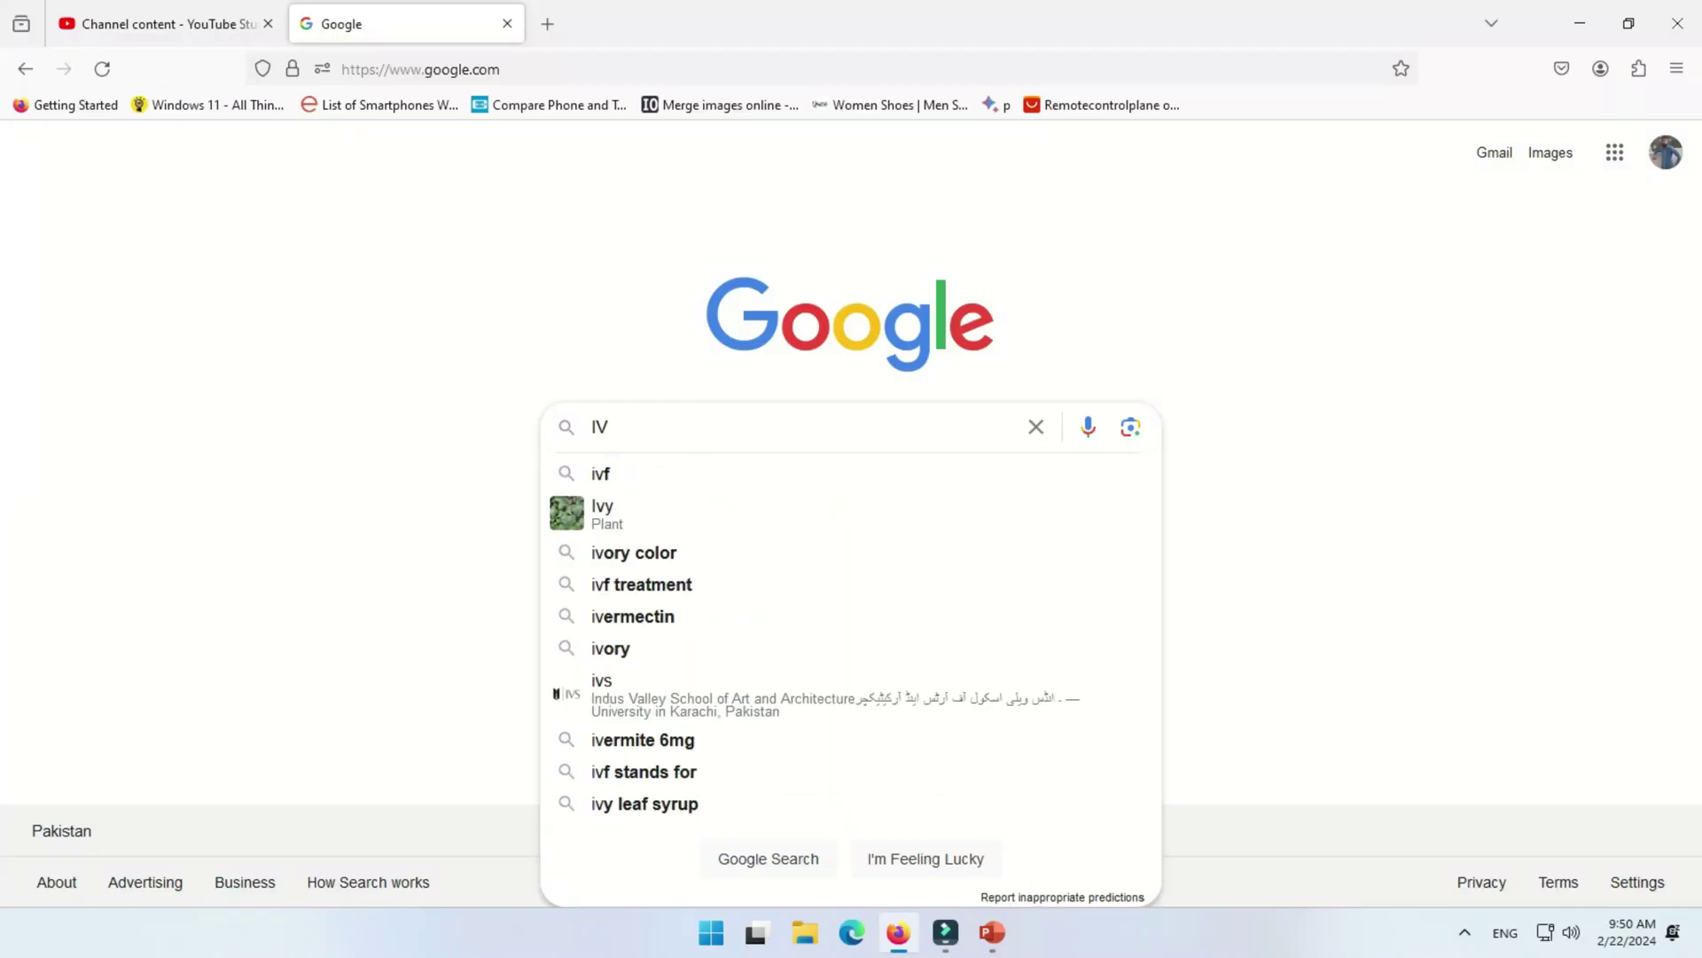
{"action": "type", "text": "CAM"}
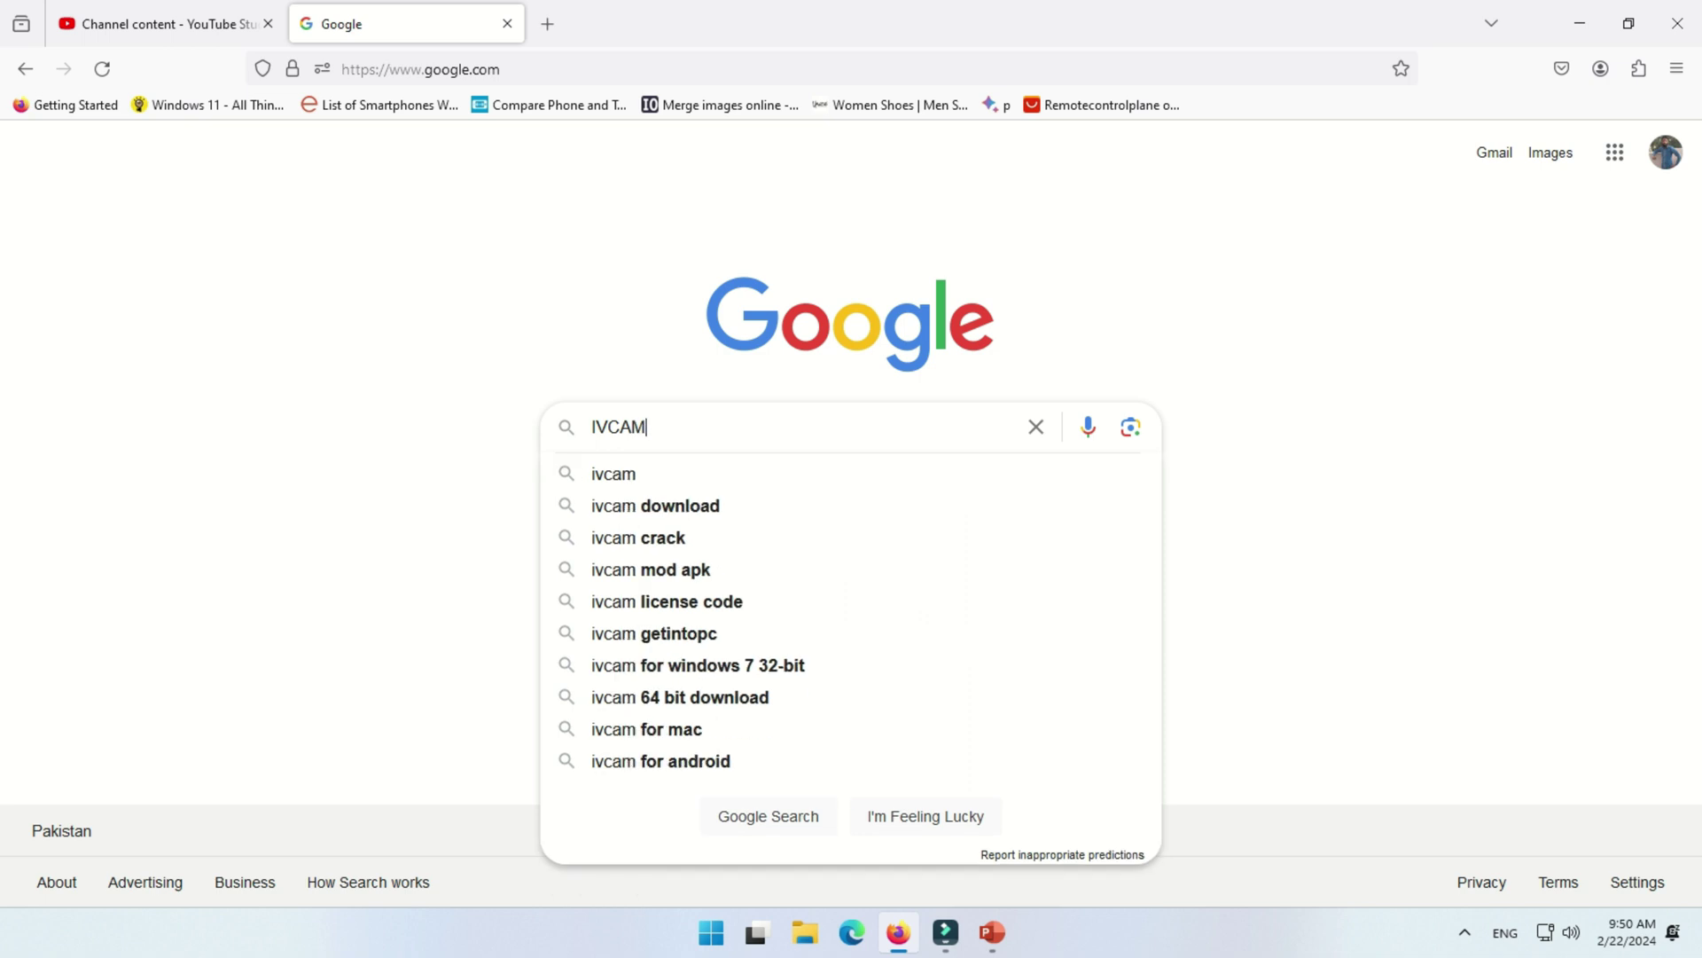
{"action": "key", "text": "Return"}
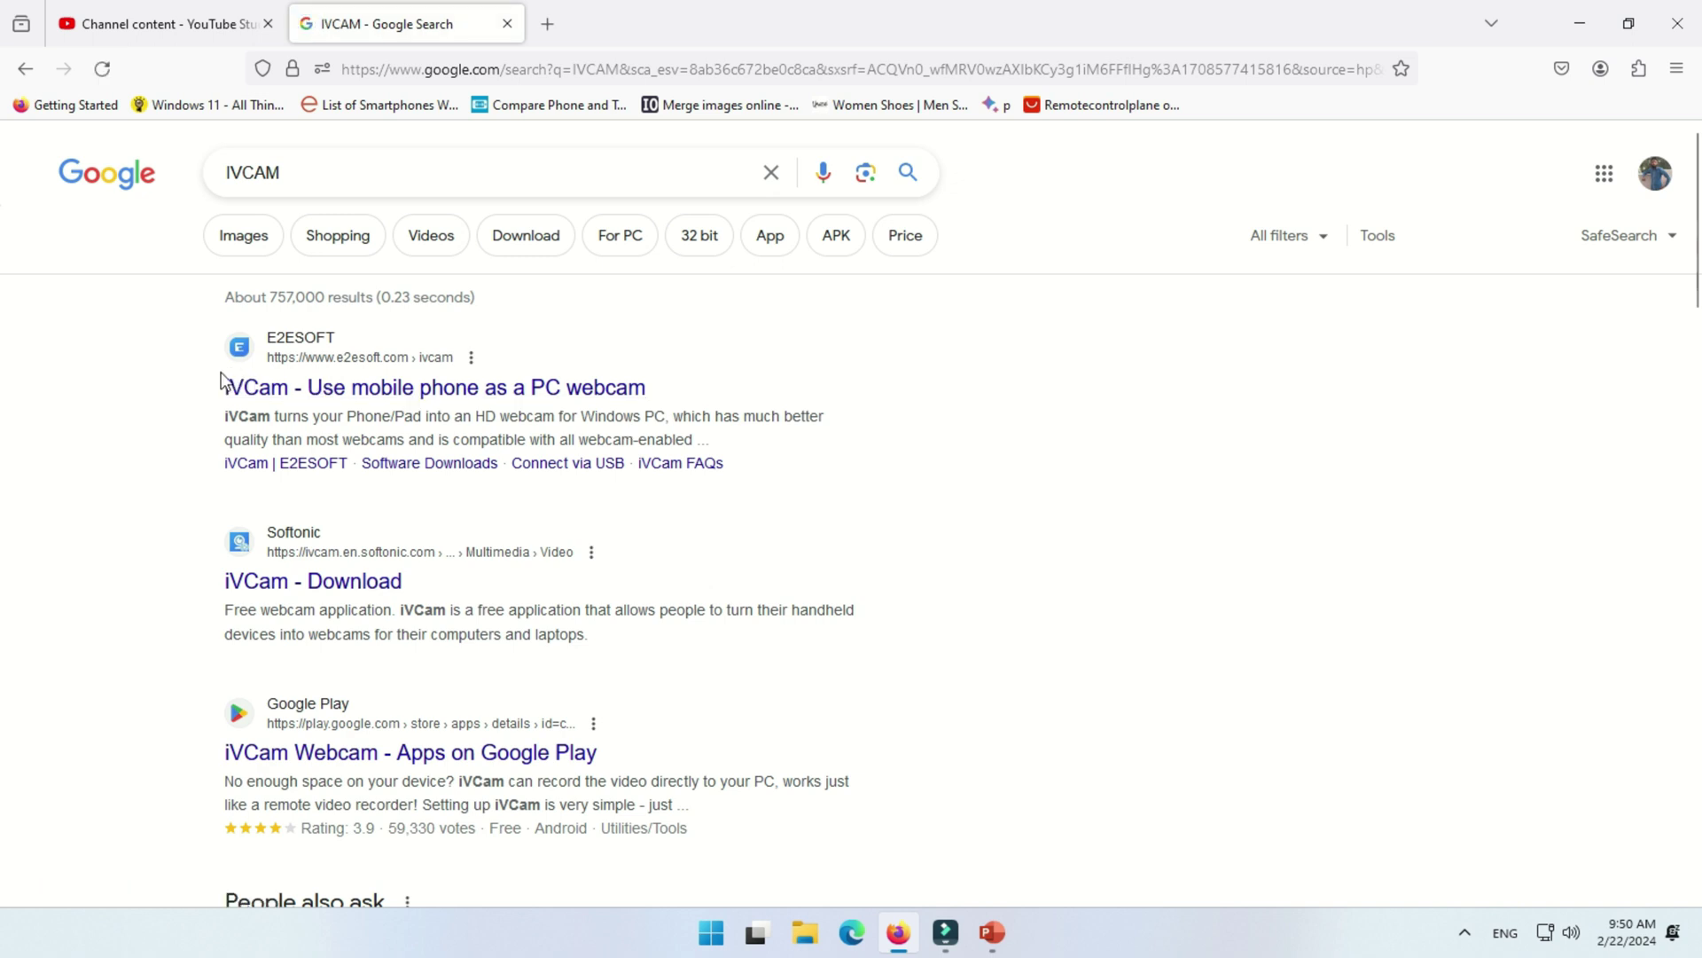
{"action": "left_click", "coordinate": [329, 397]}
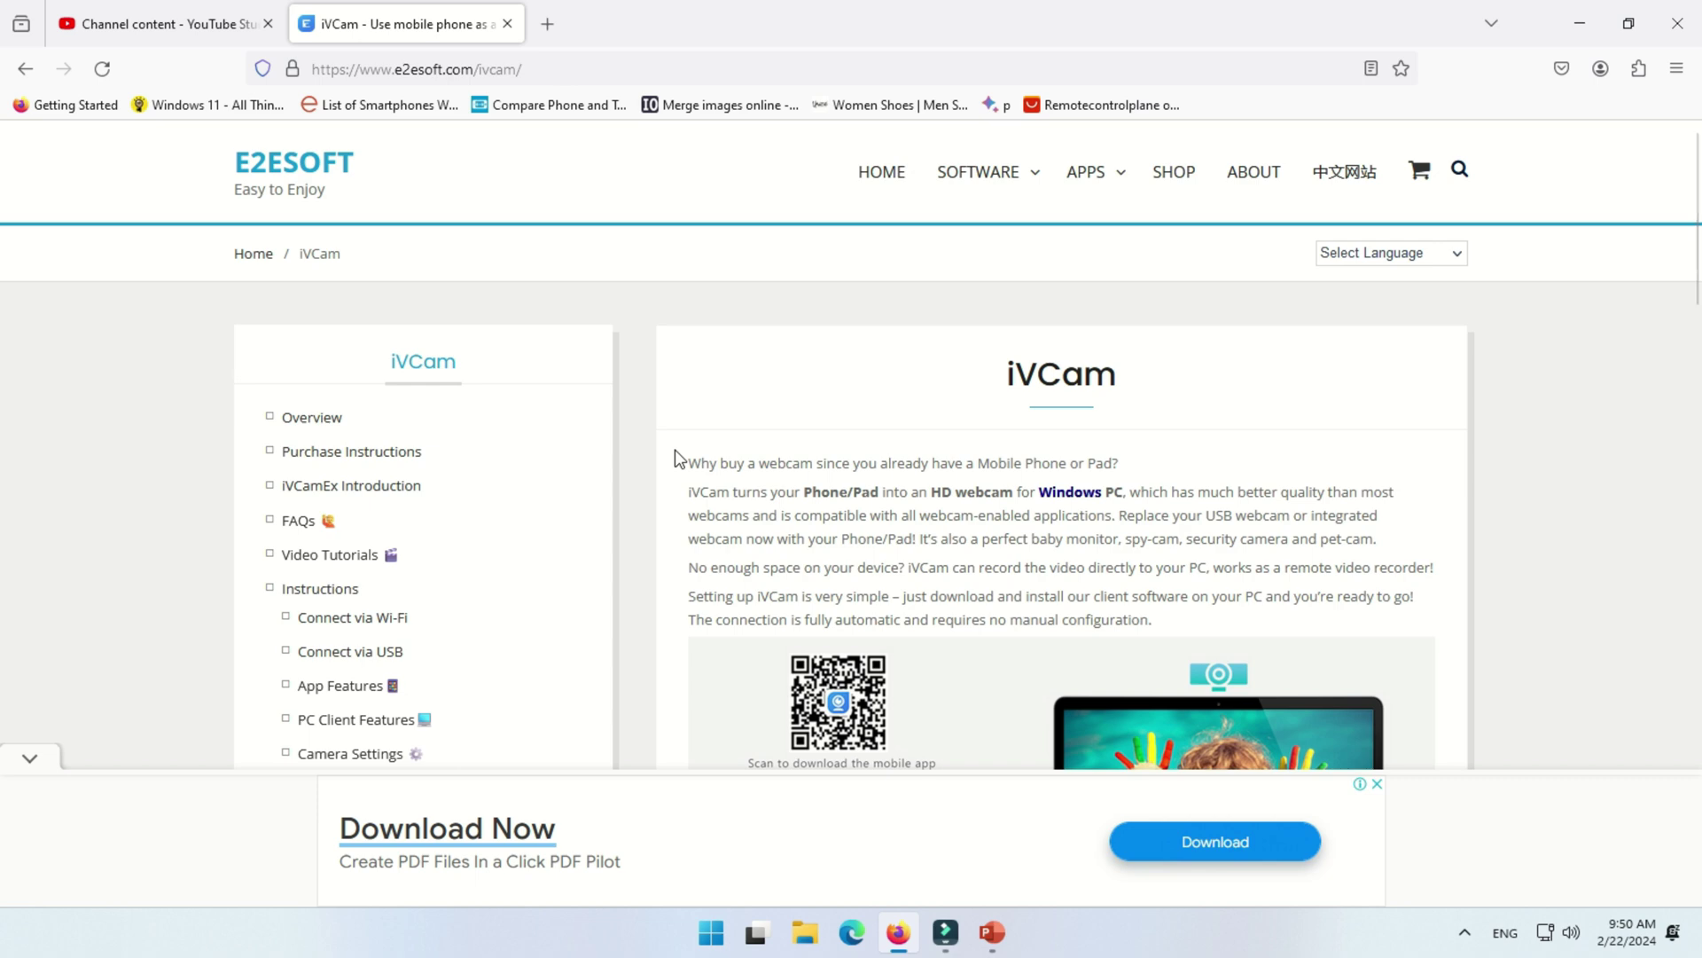
Download the iVCam Windows client installer, iVCam_x64_v7.3.2.exe, into the Downloads\Programs folder
{"action": "scroll", "coordinate": [678, 459], "scroll_direction": "down", "scroll_amount": 5}
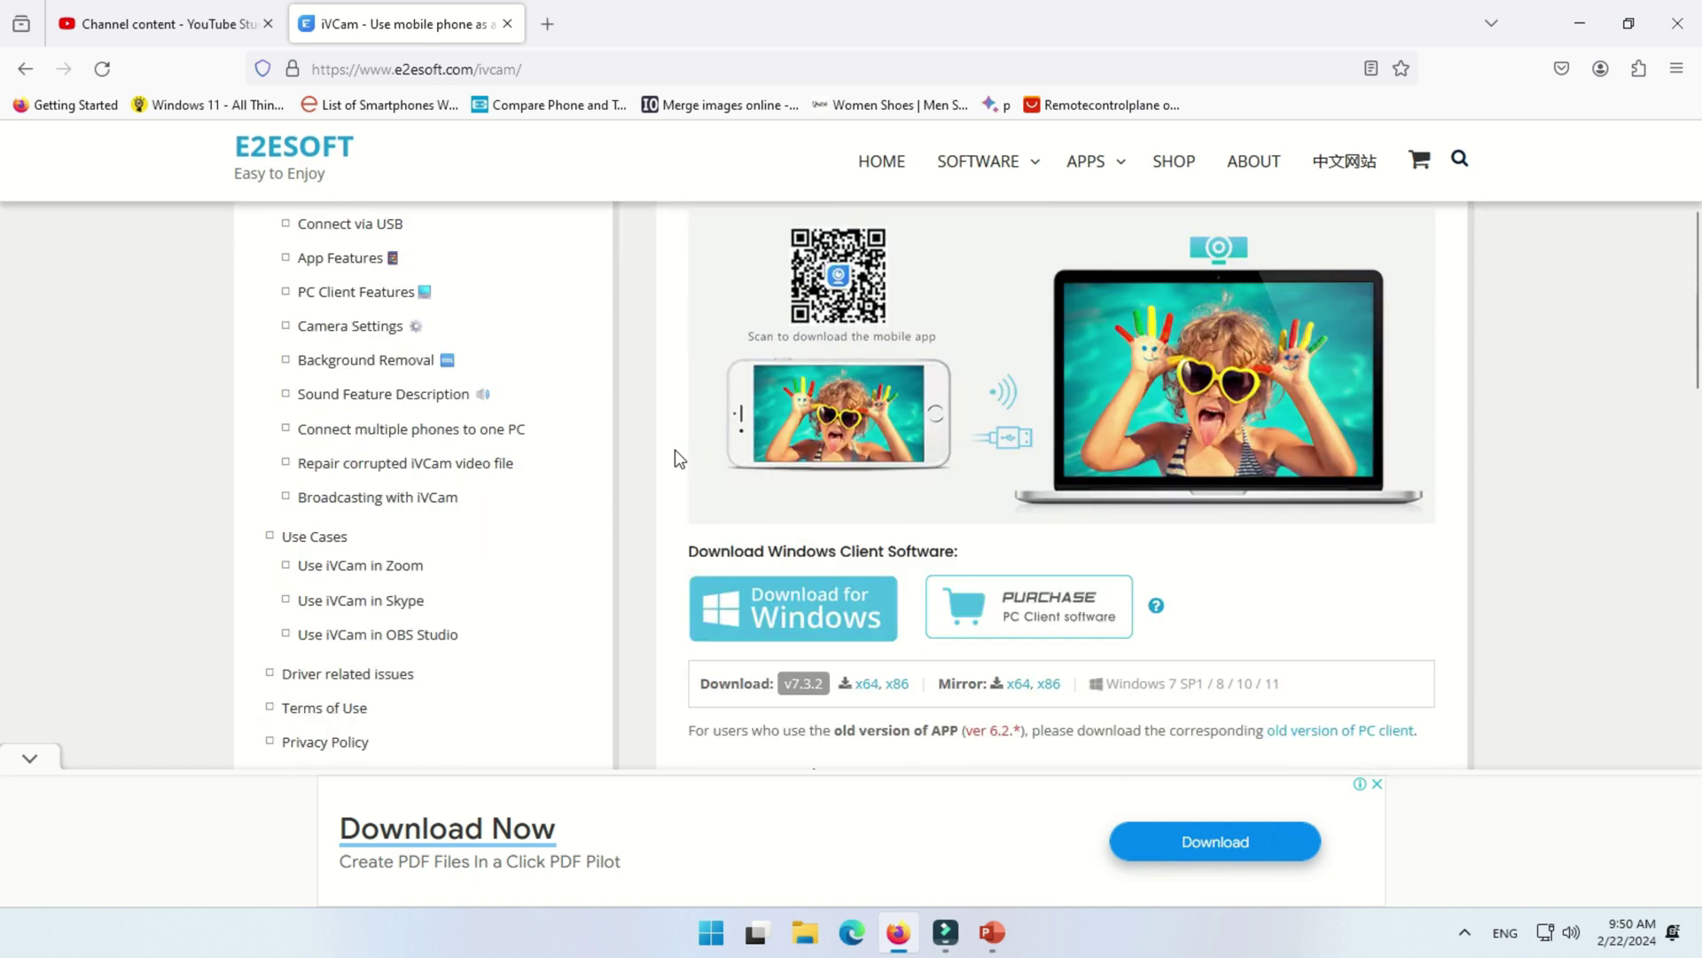
{"action": "scroll", "coordinate": [679, 458], "scroll_direction": "down", "scroll_amount": 1}
{"action": "scroll", "coordinate": [668, 449], "scroll_direction": "up", "scroll_amount": 3}
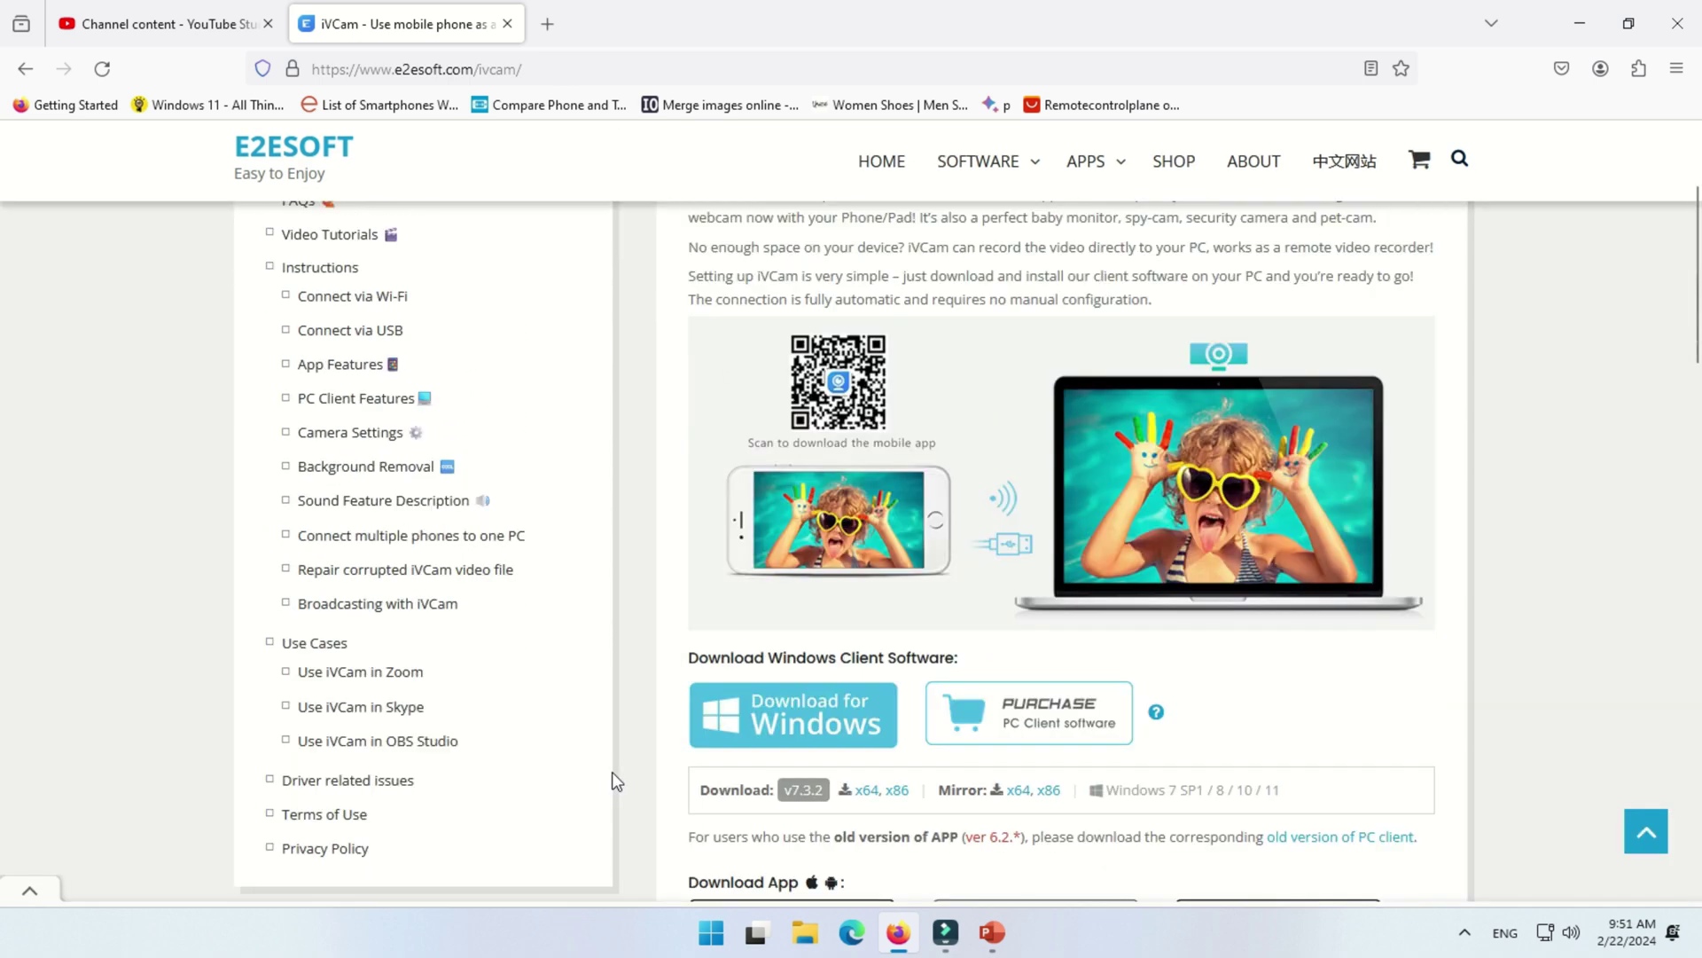
{"action": "left_click", "coordinate": [797, 726]}
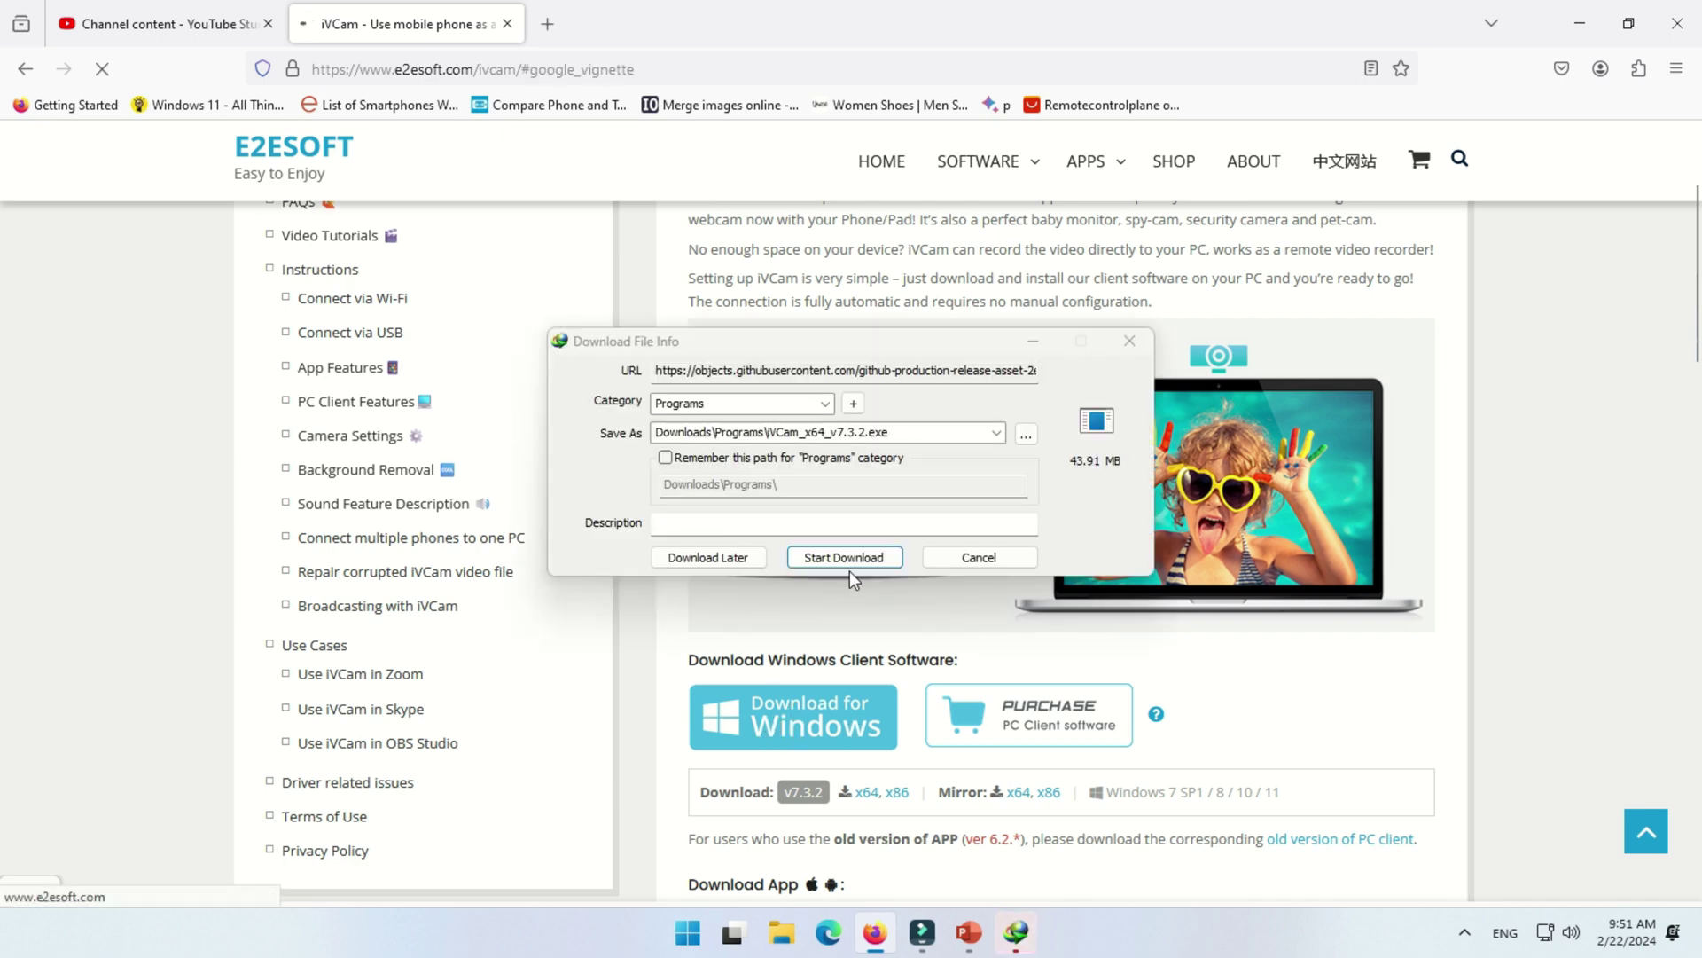
{"action": "left_click", "coordinate": [850, 571]}
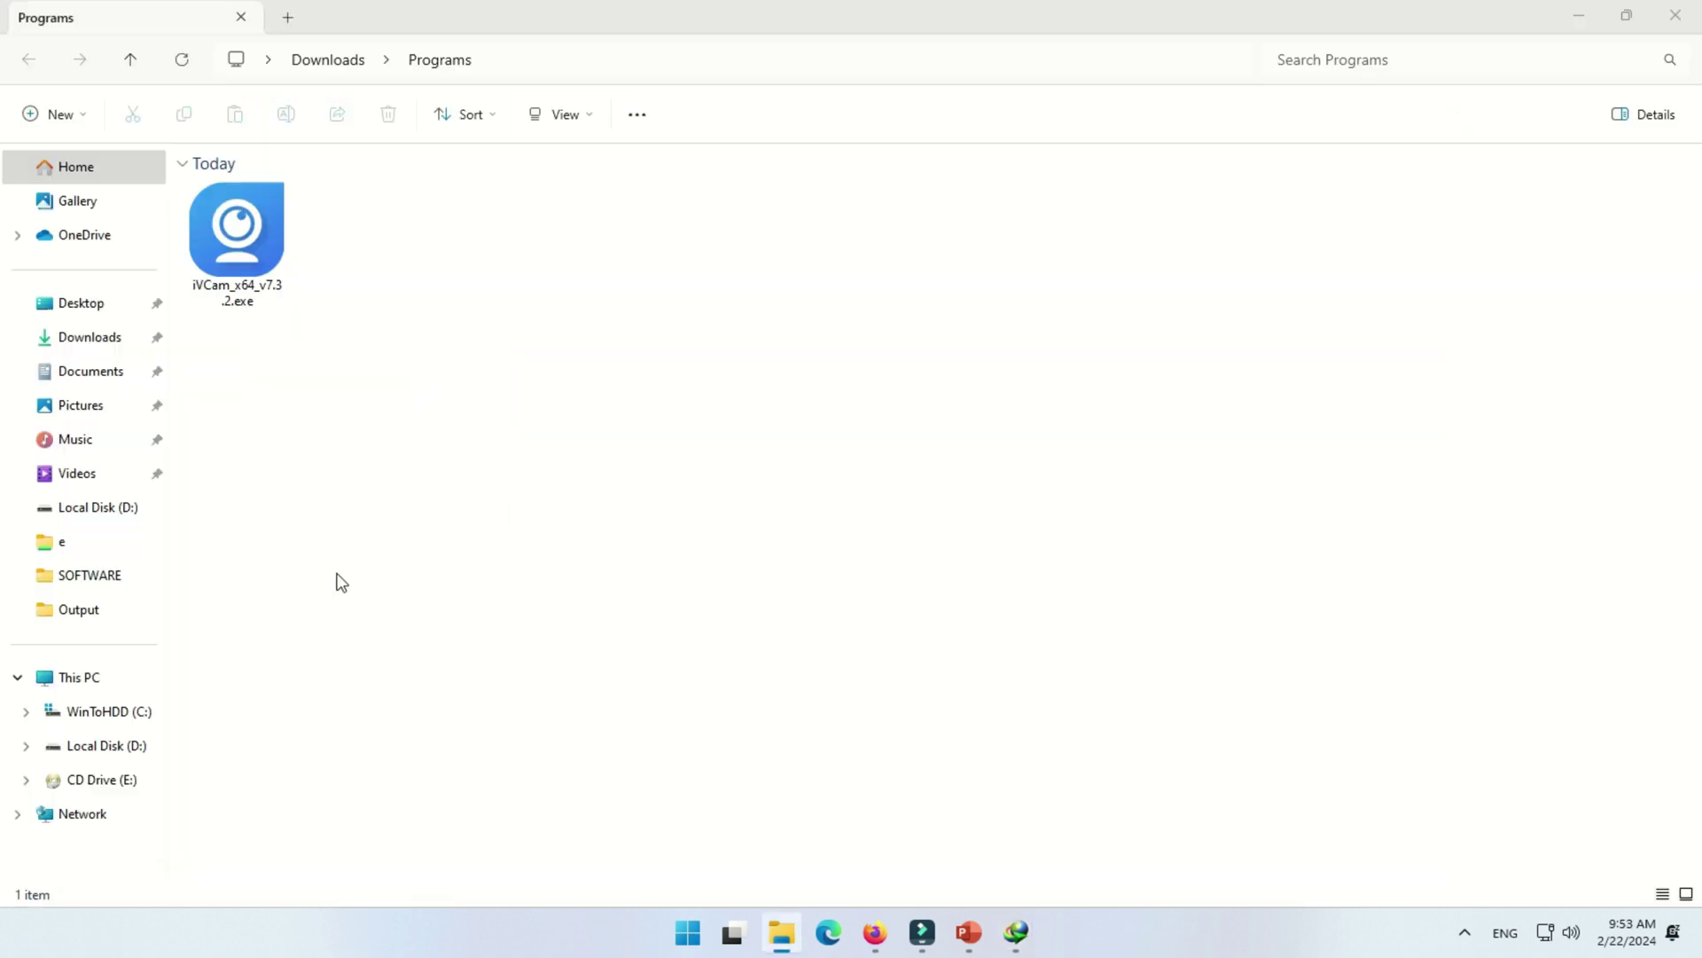
Run the iVCam_x64_v7.3.2.exe installer as administrator with English as the setup language
{"action": "left_click", "coordinate": [253, 227]}
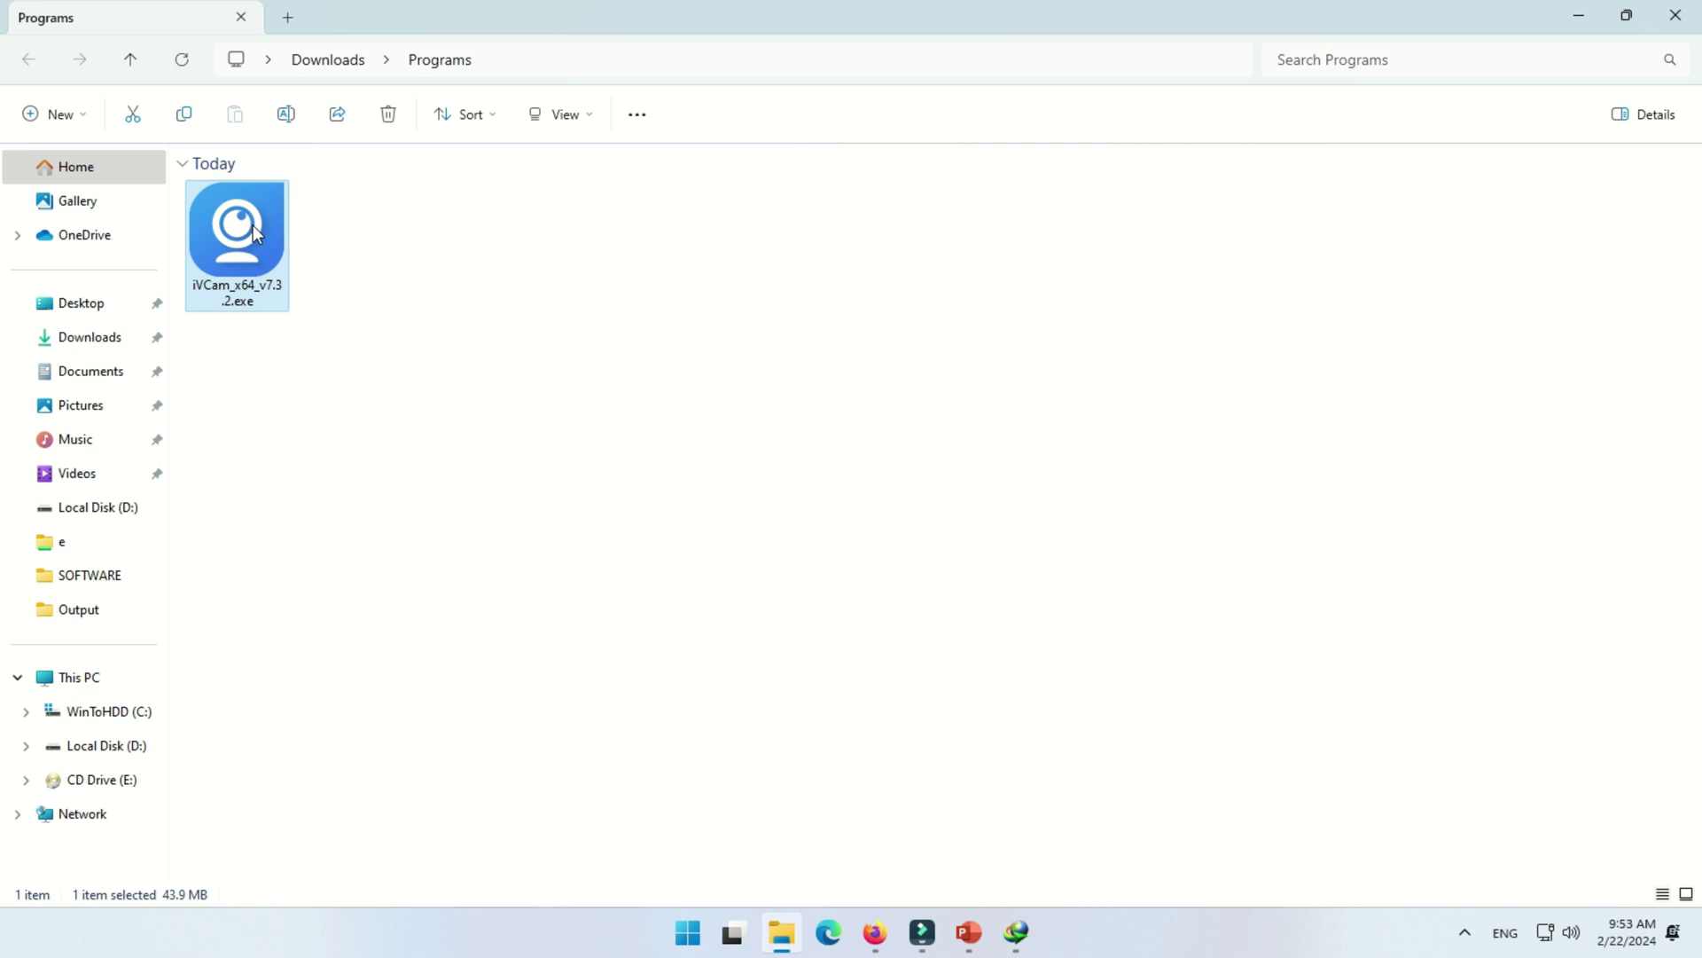
{"action": "right_click", "coordinate": [254, 227]}
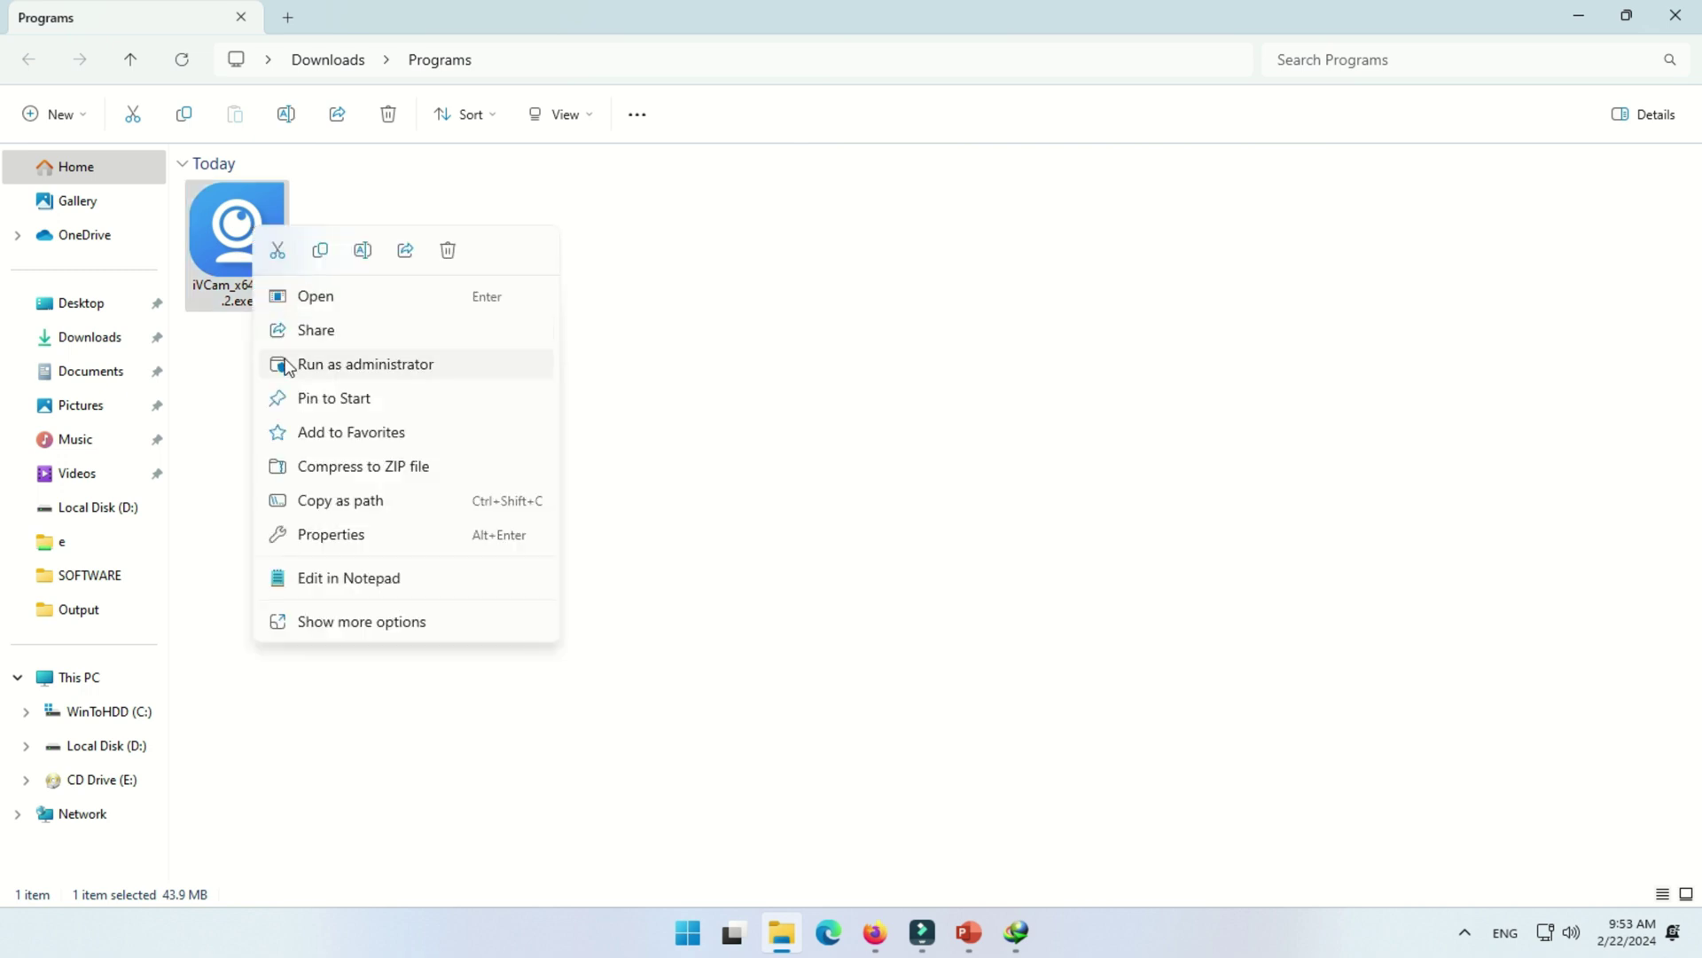
{"action": "left_click", "coordinate": [317, 371]}
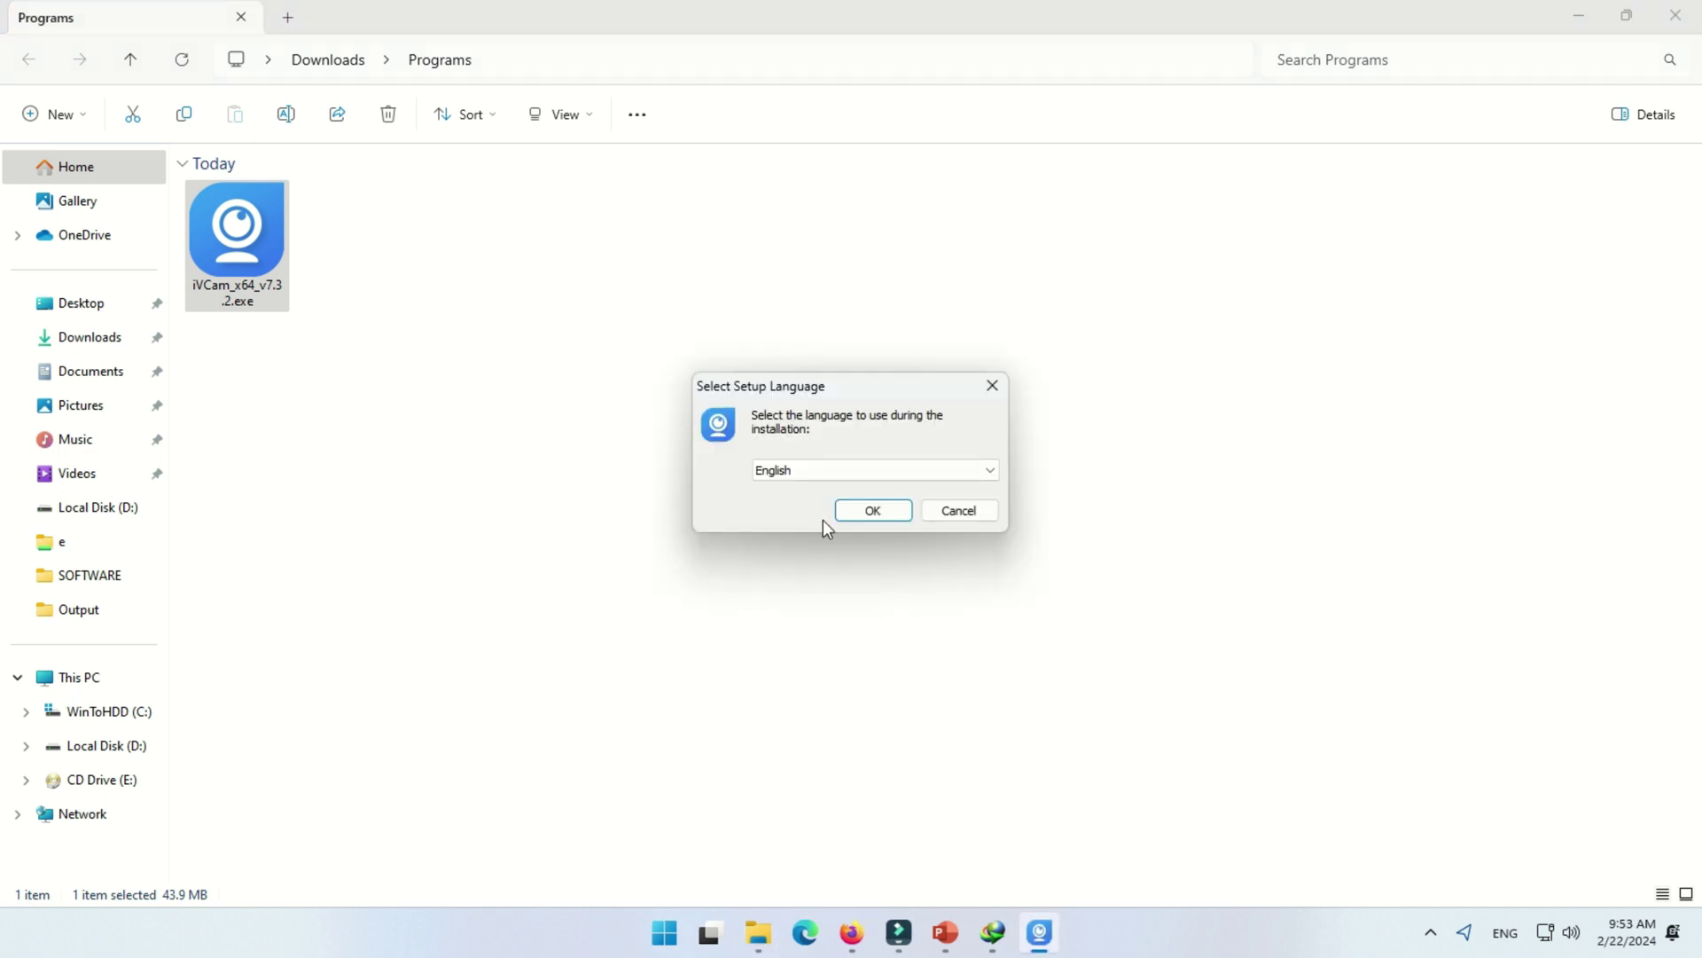
{"action": "left_click", "coordinate": [860, 514]}
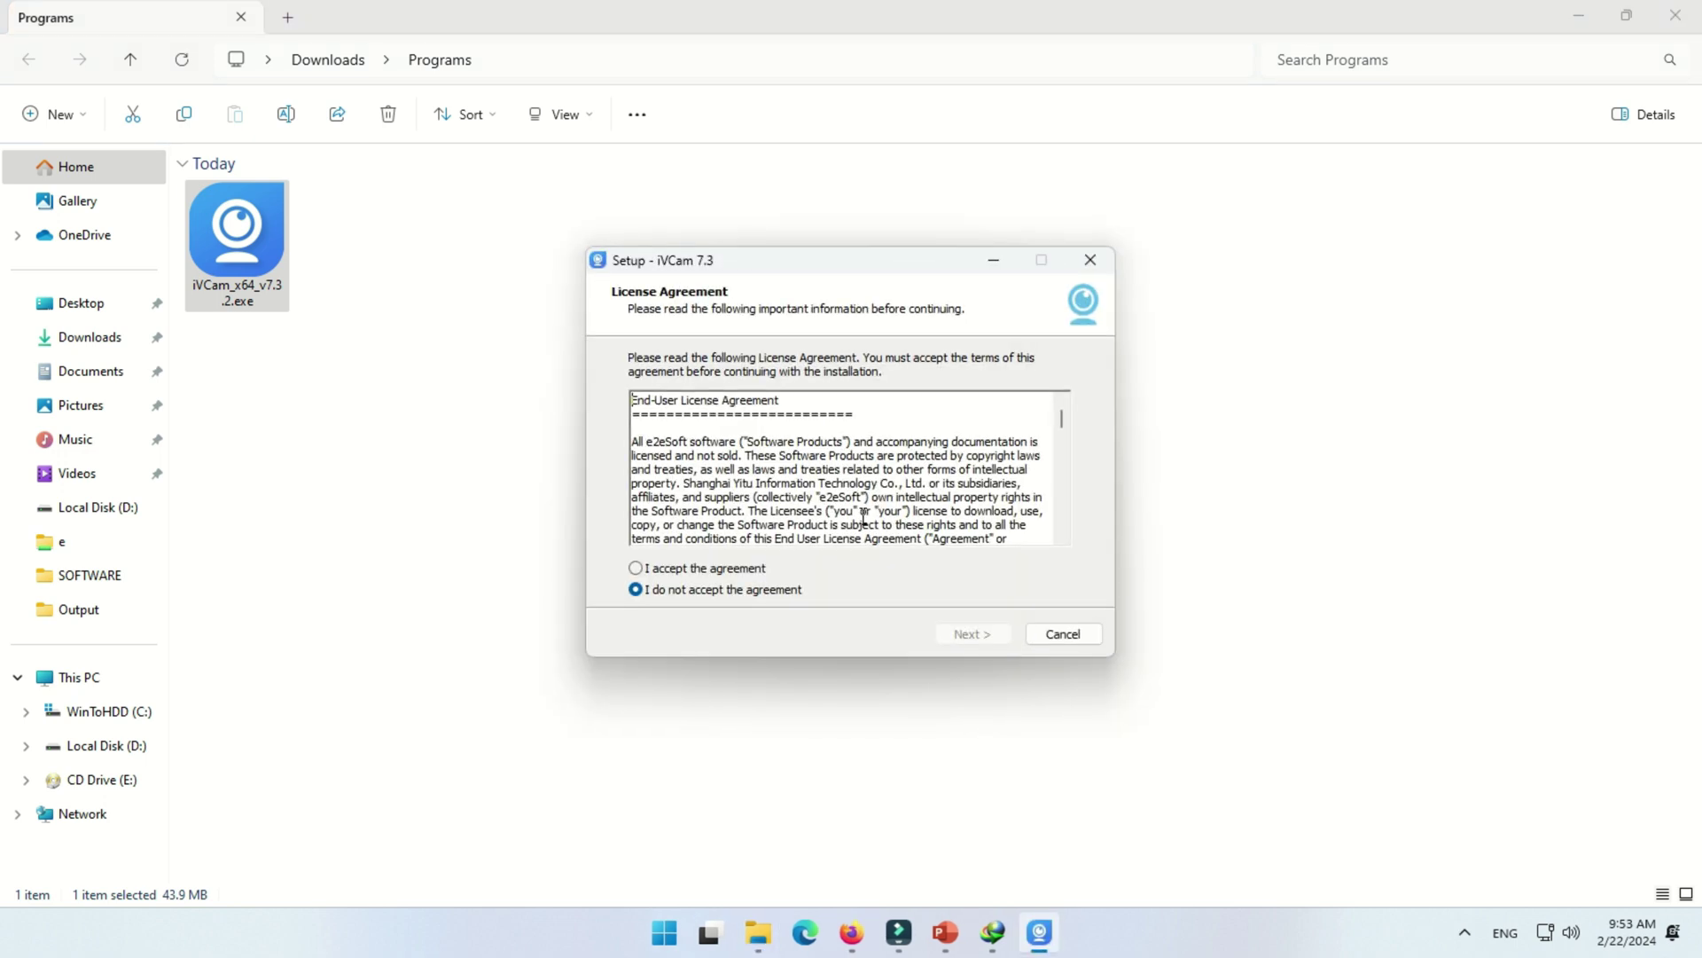
Accept the iVCam license agreement and keep the default destination and Start Menu folders
{"action": "left_click", "coordinate": [636, 568]}
{"action": "left_click", "coordinate": [965, 636]}
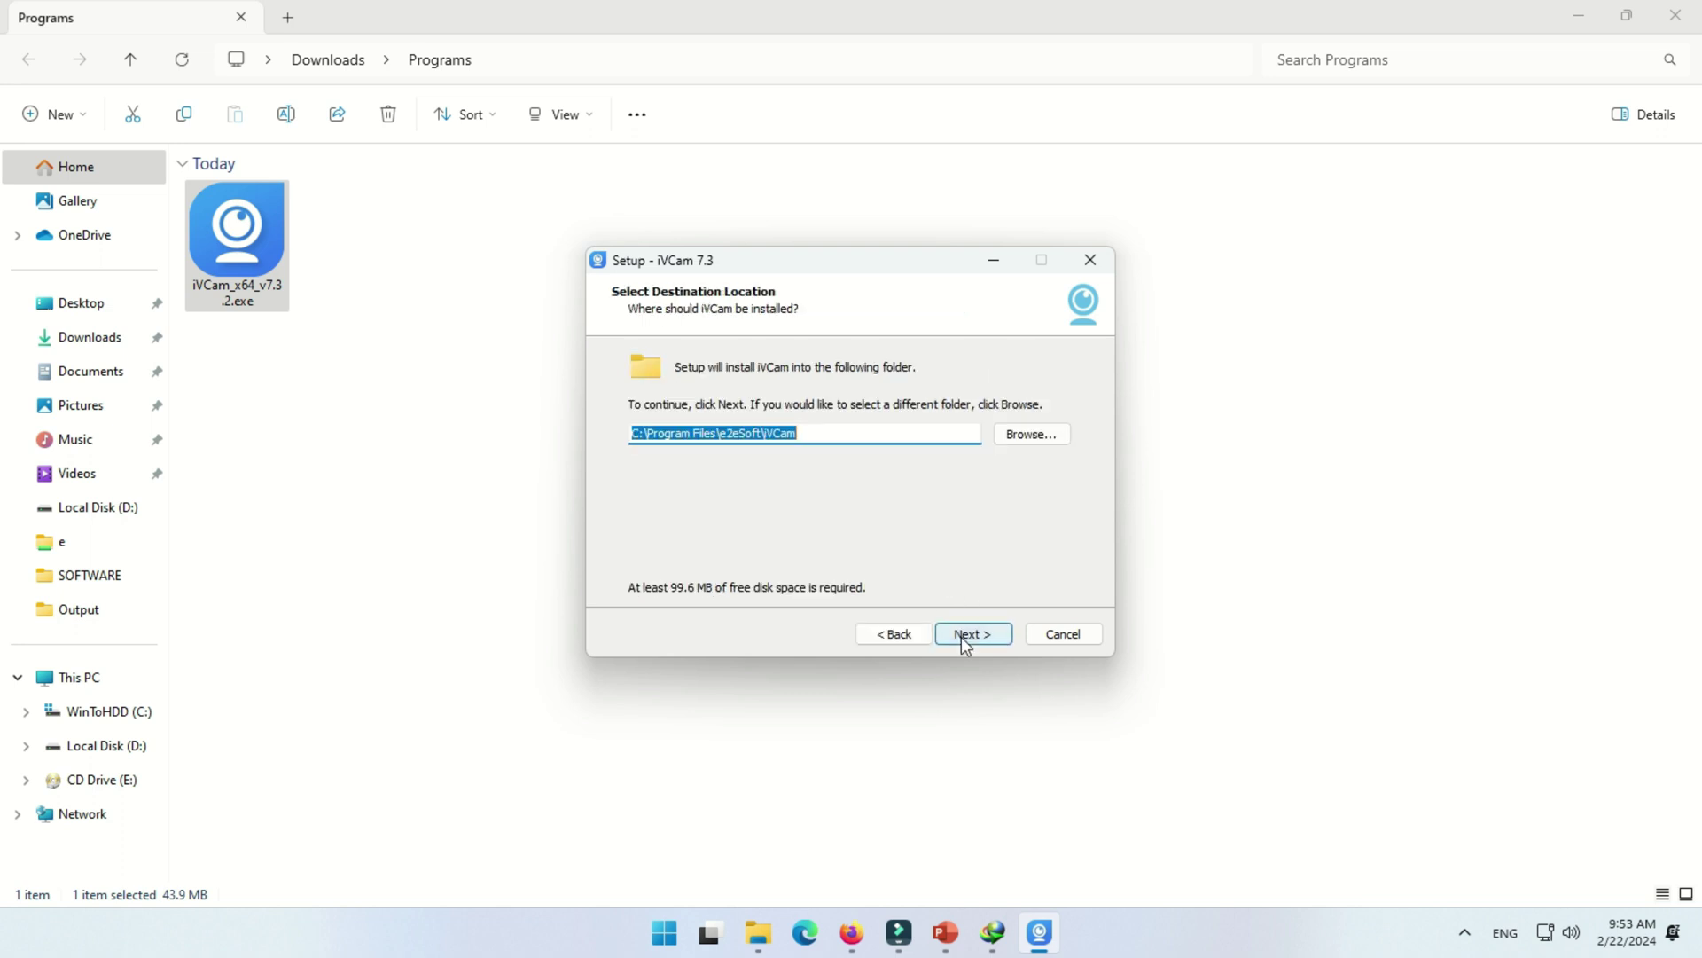
{"action": "left_click", "coordinate": [965, 636]}
{"action": "left_click", "coordinate": [965, 636]}
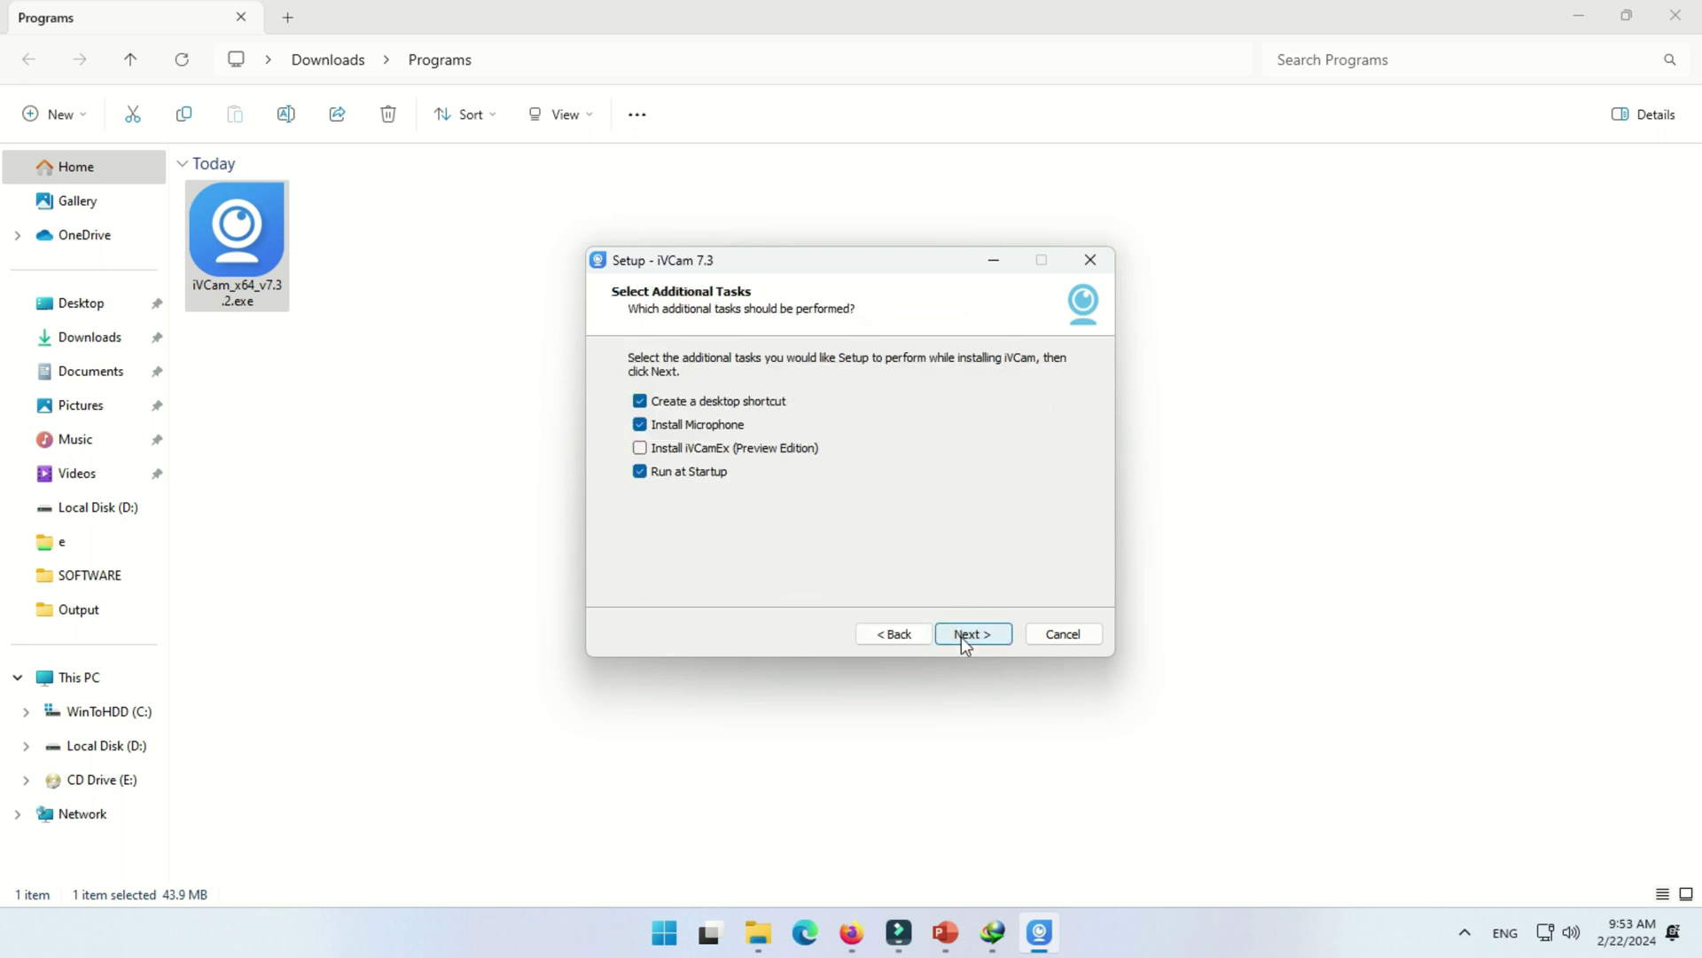
Include the iVCamEx (Preview Edition) task alongside the preselected tasks and install iVCam
{"action": "left_click", "coordinate": [641, 450]}
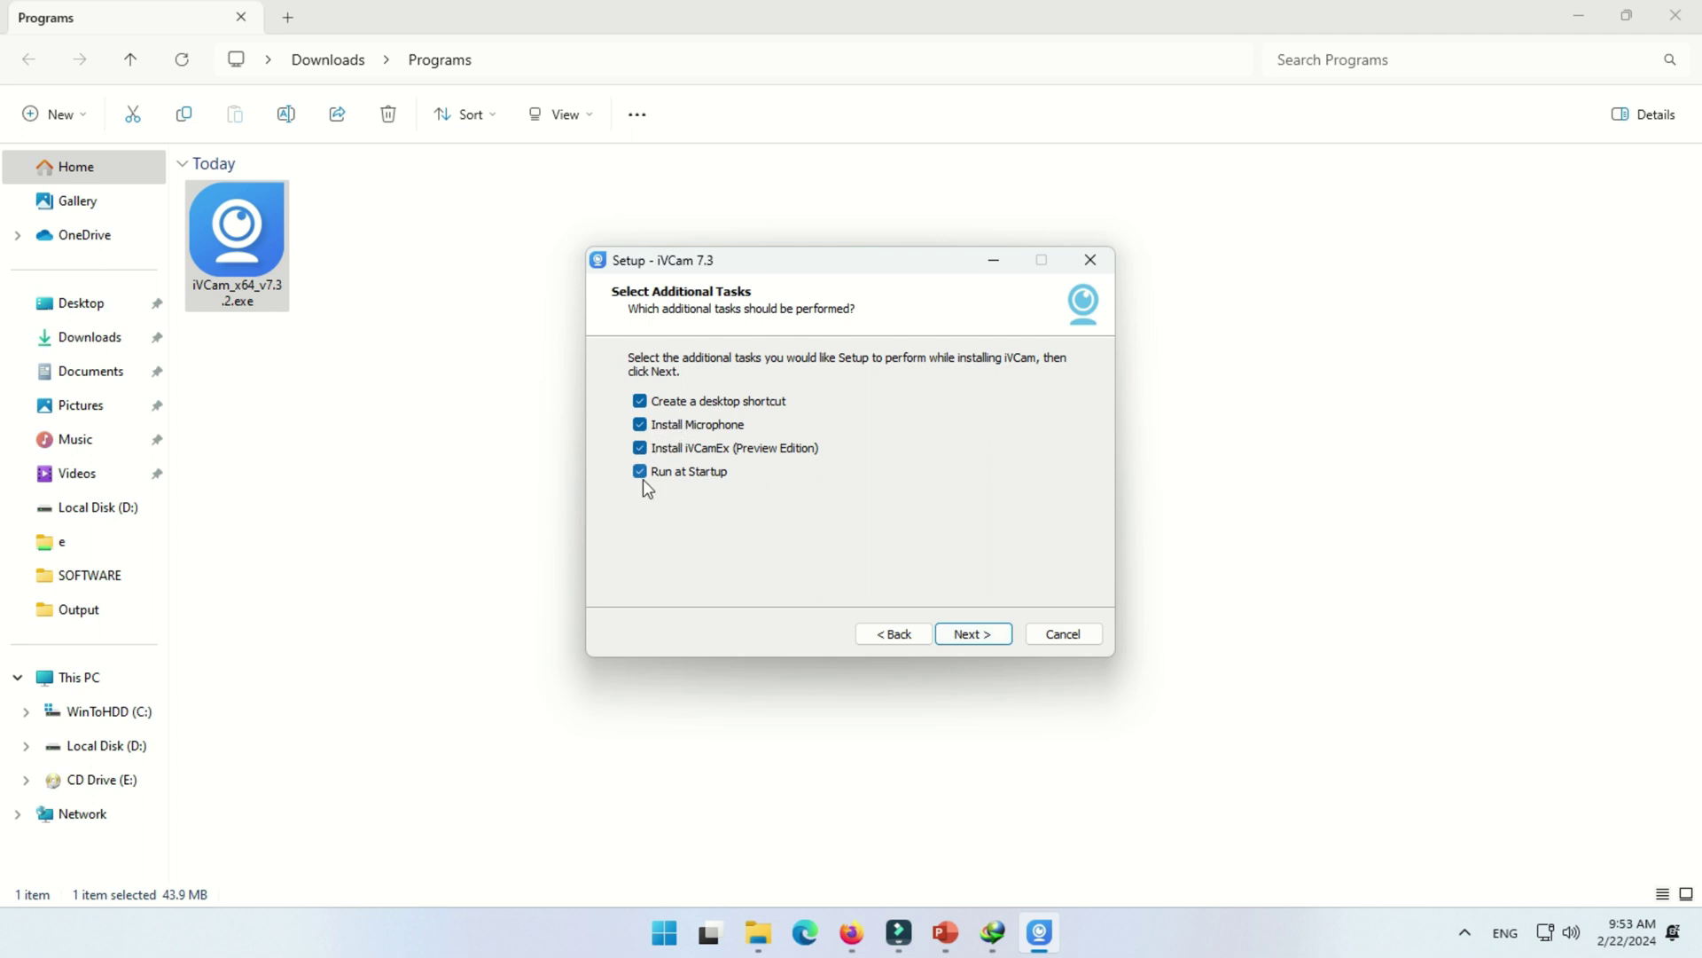
{"action": "left_click", "coordinate": [967, 635]}
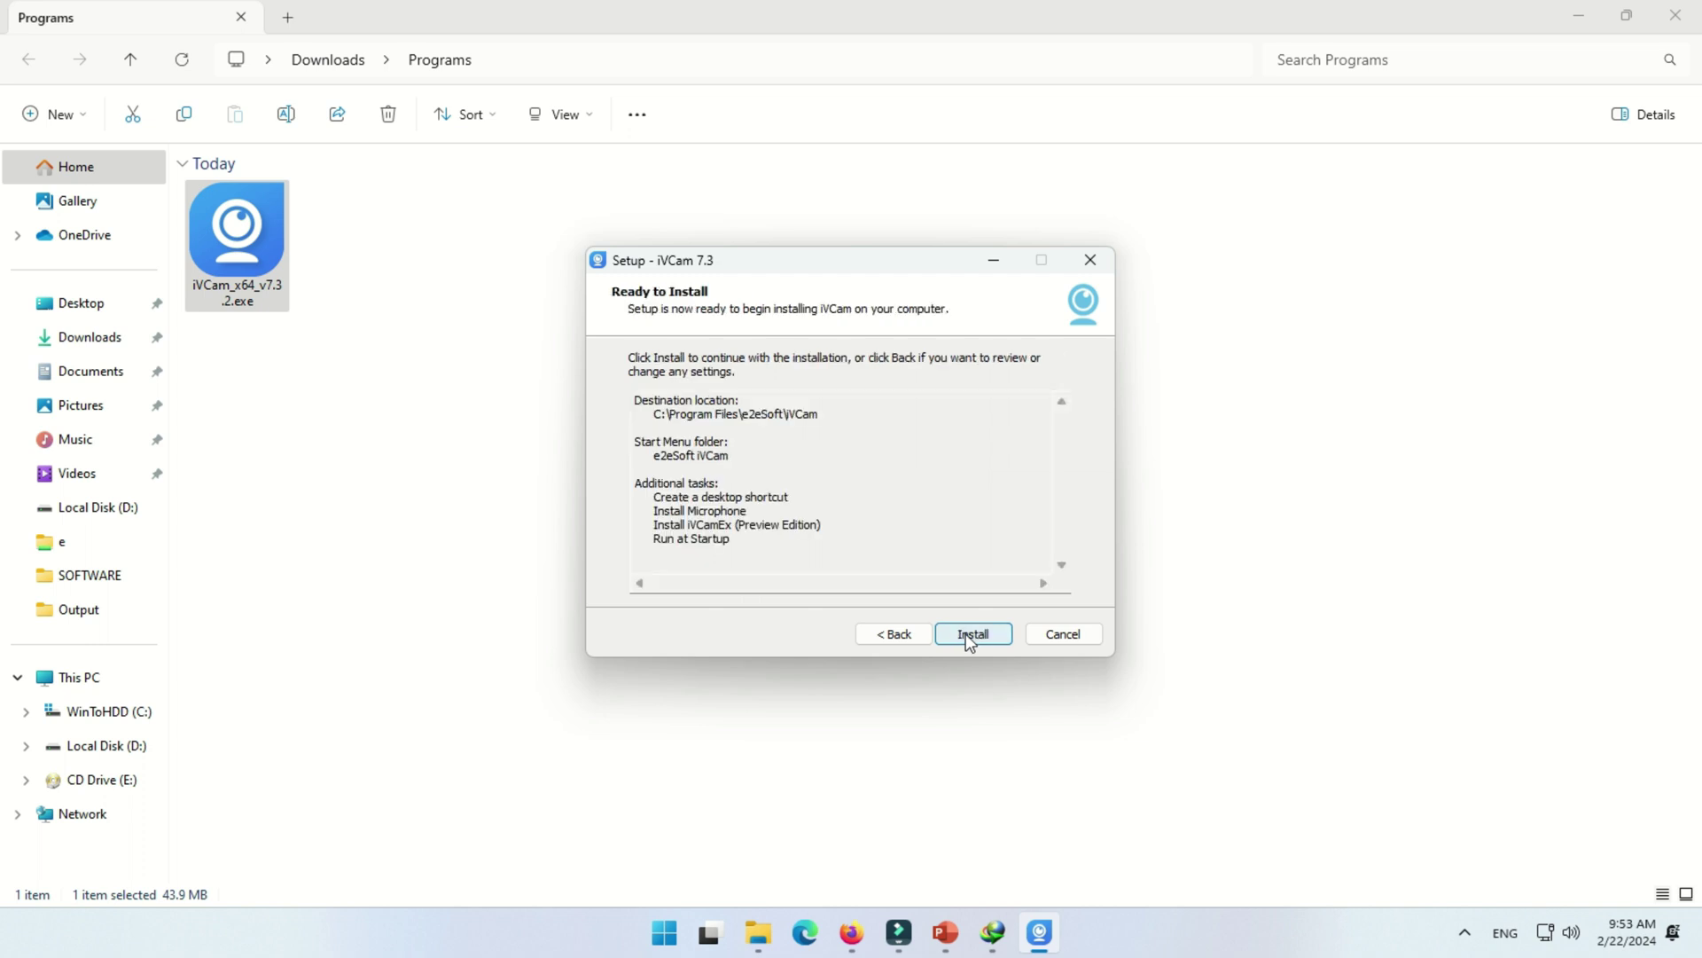
{"action": "left_click", "coordinate": [968, 635]}
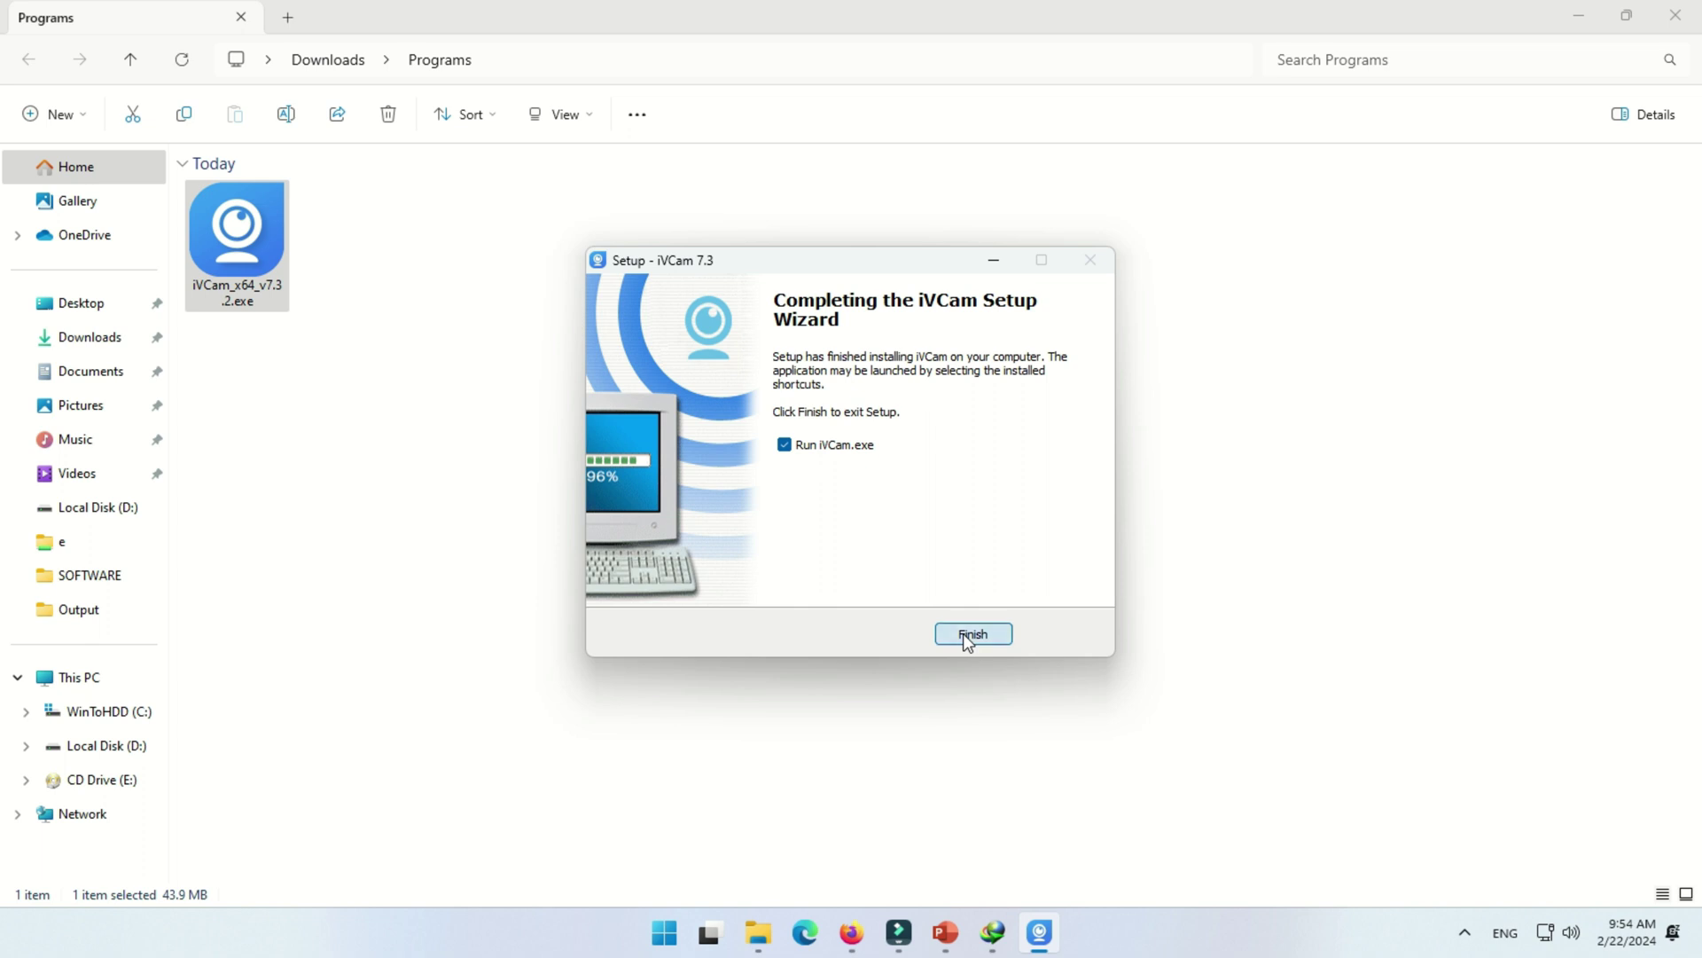
Finish the setup with iVCam set to run and allow it through Windows Firewall
{"action": "left_click", "coordinate": [963, 633]}
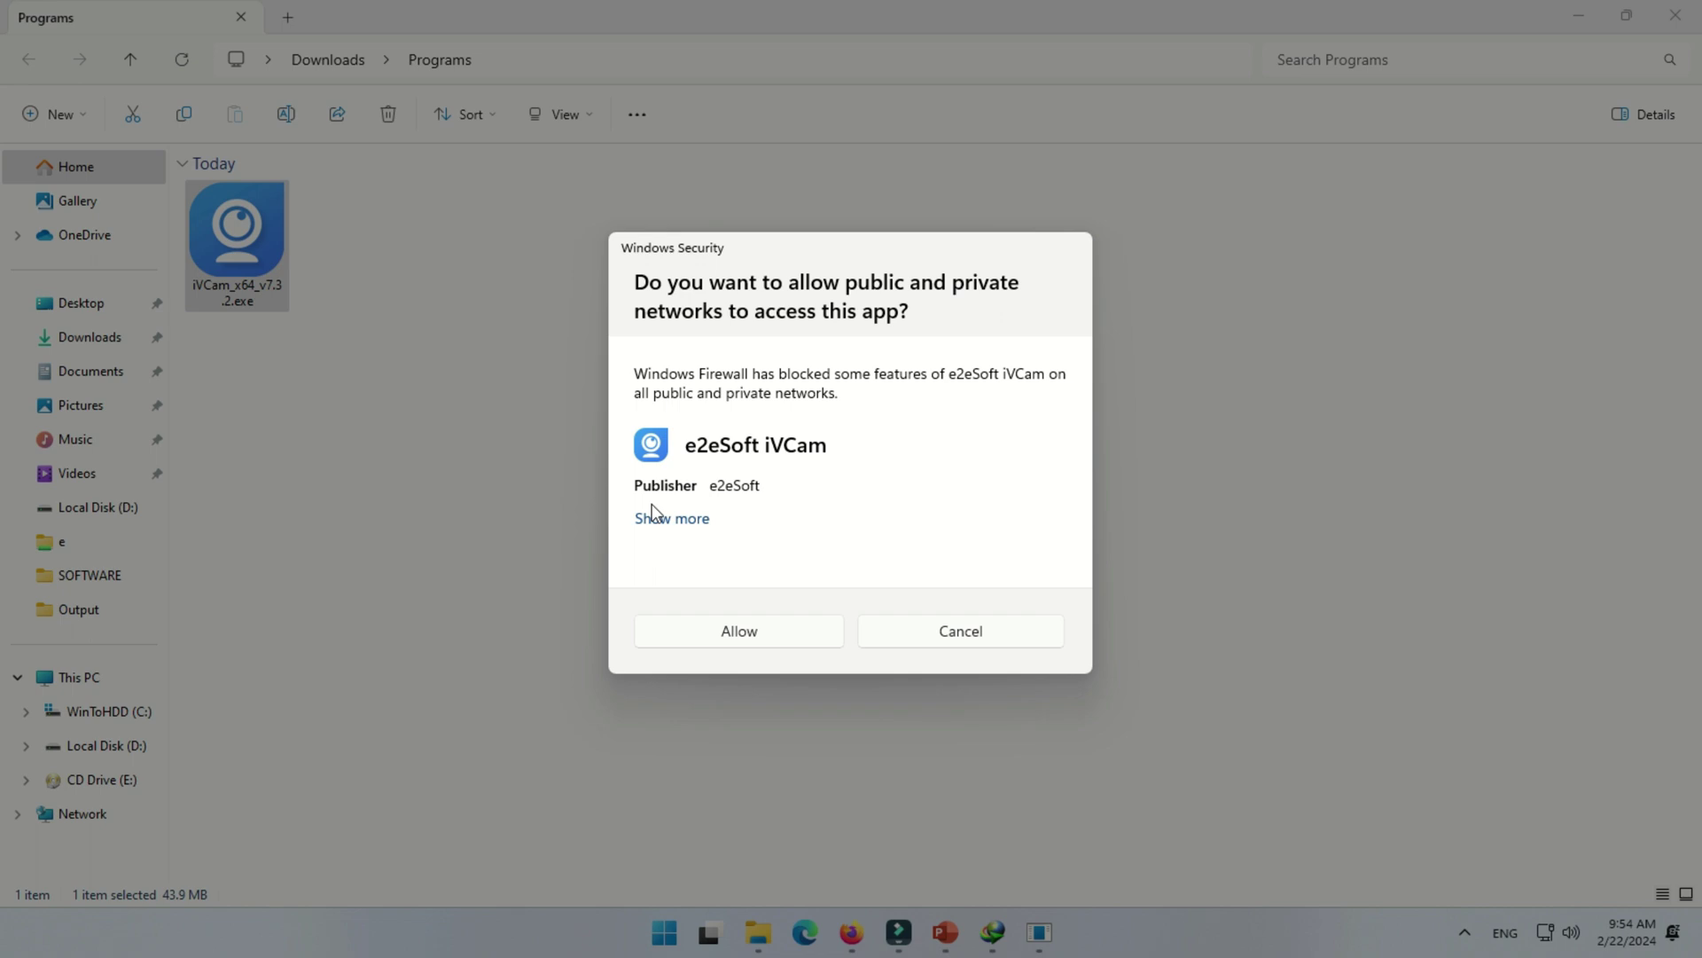
{"action": "left_click", "coordinate": [736, 631]}
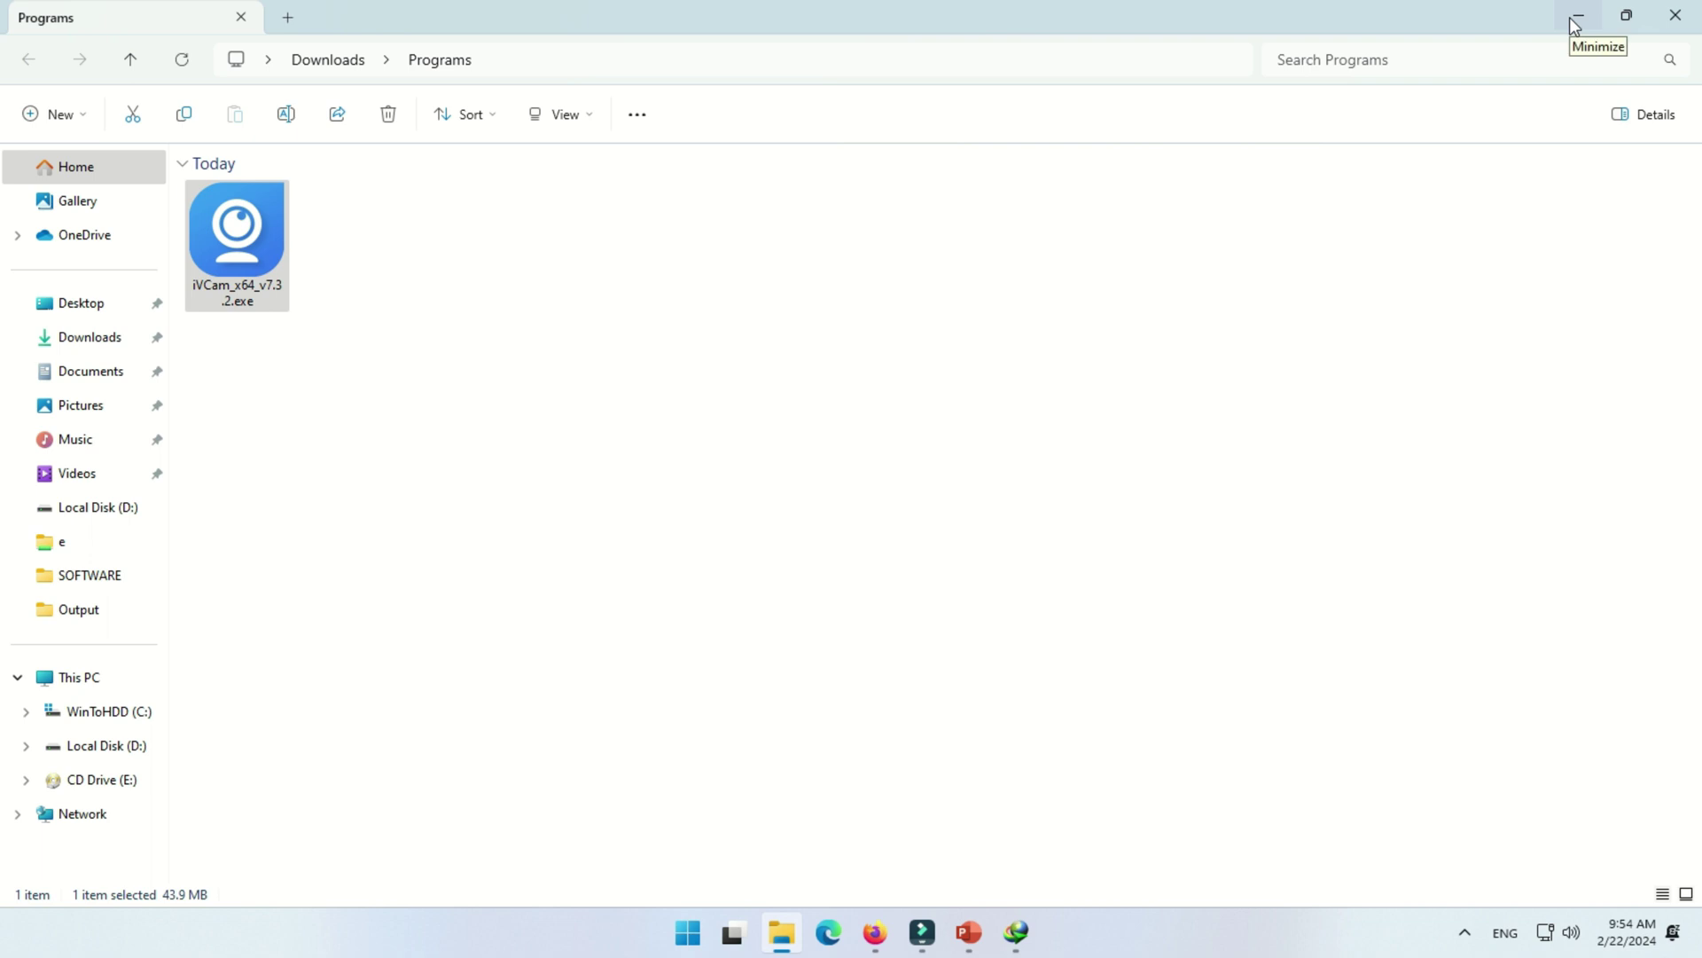
Minimize the Programs folder window and run iVCam from its desktop shortcut as administrator
{"action": "left_click", "coordinate": [1575, 20]}
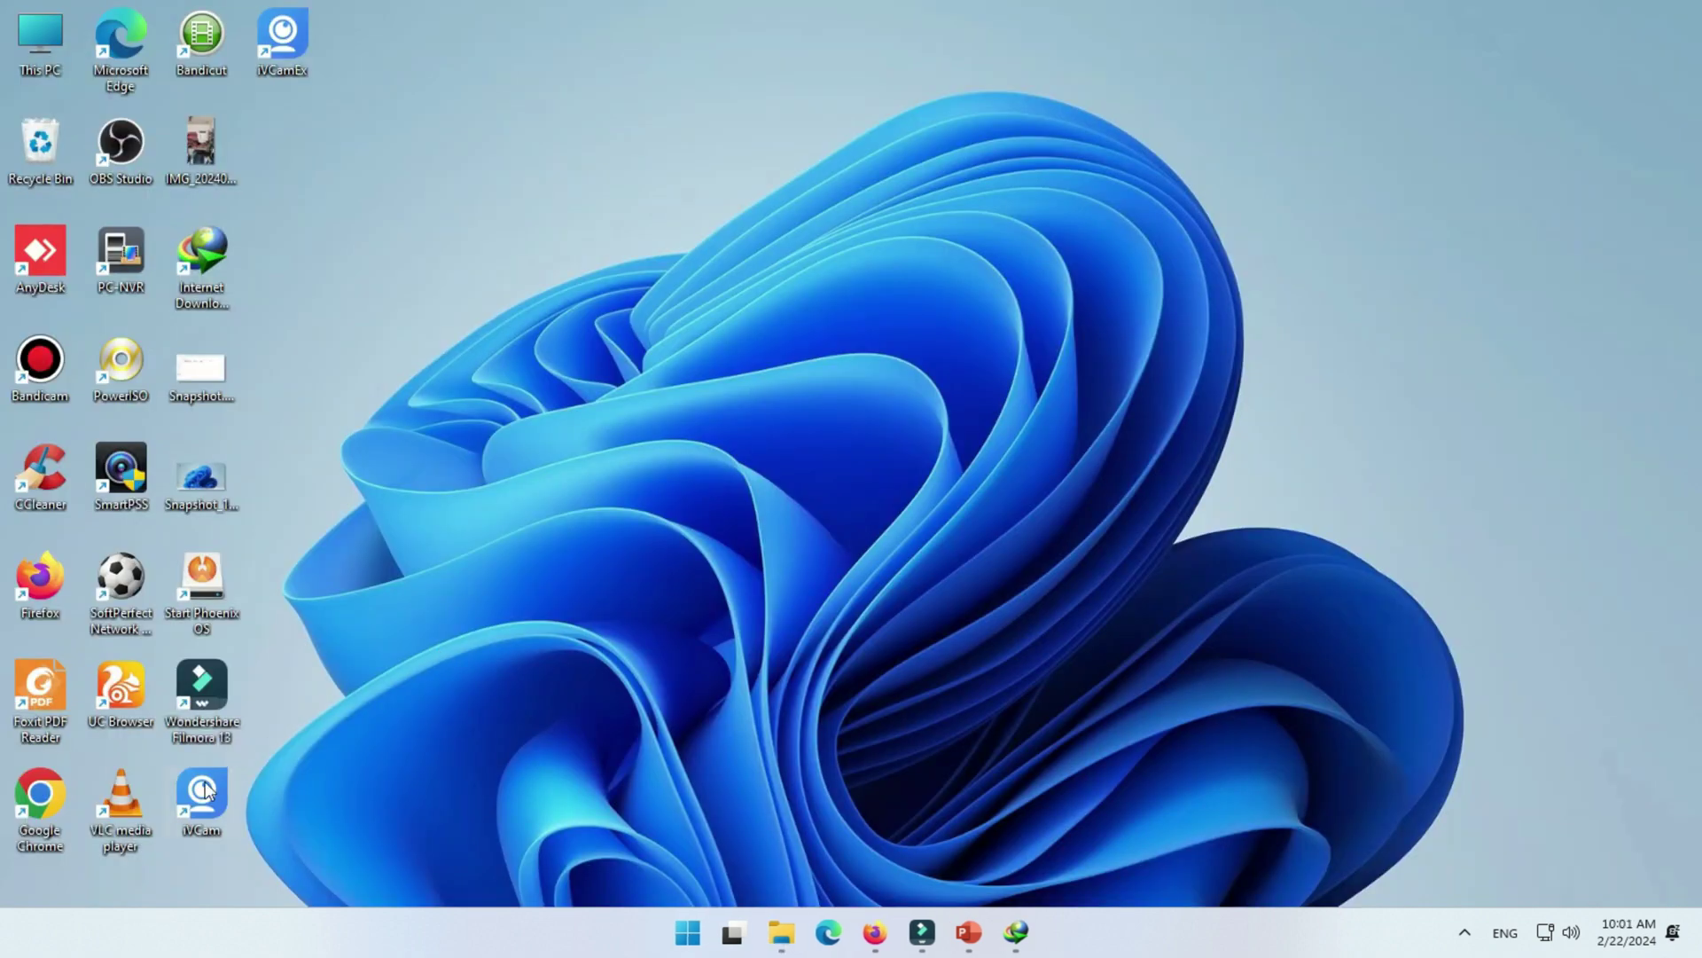
{"action": "right_click", "coordinate": [206, 780]}
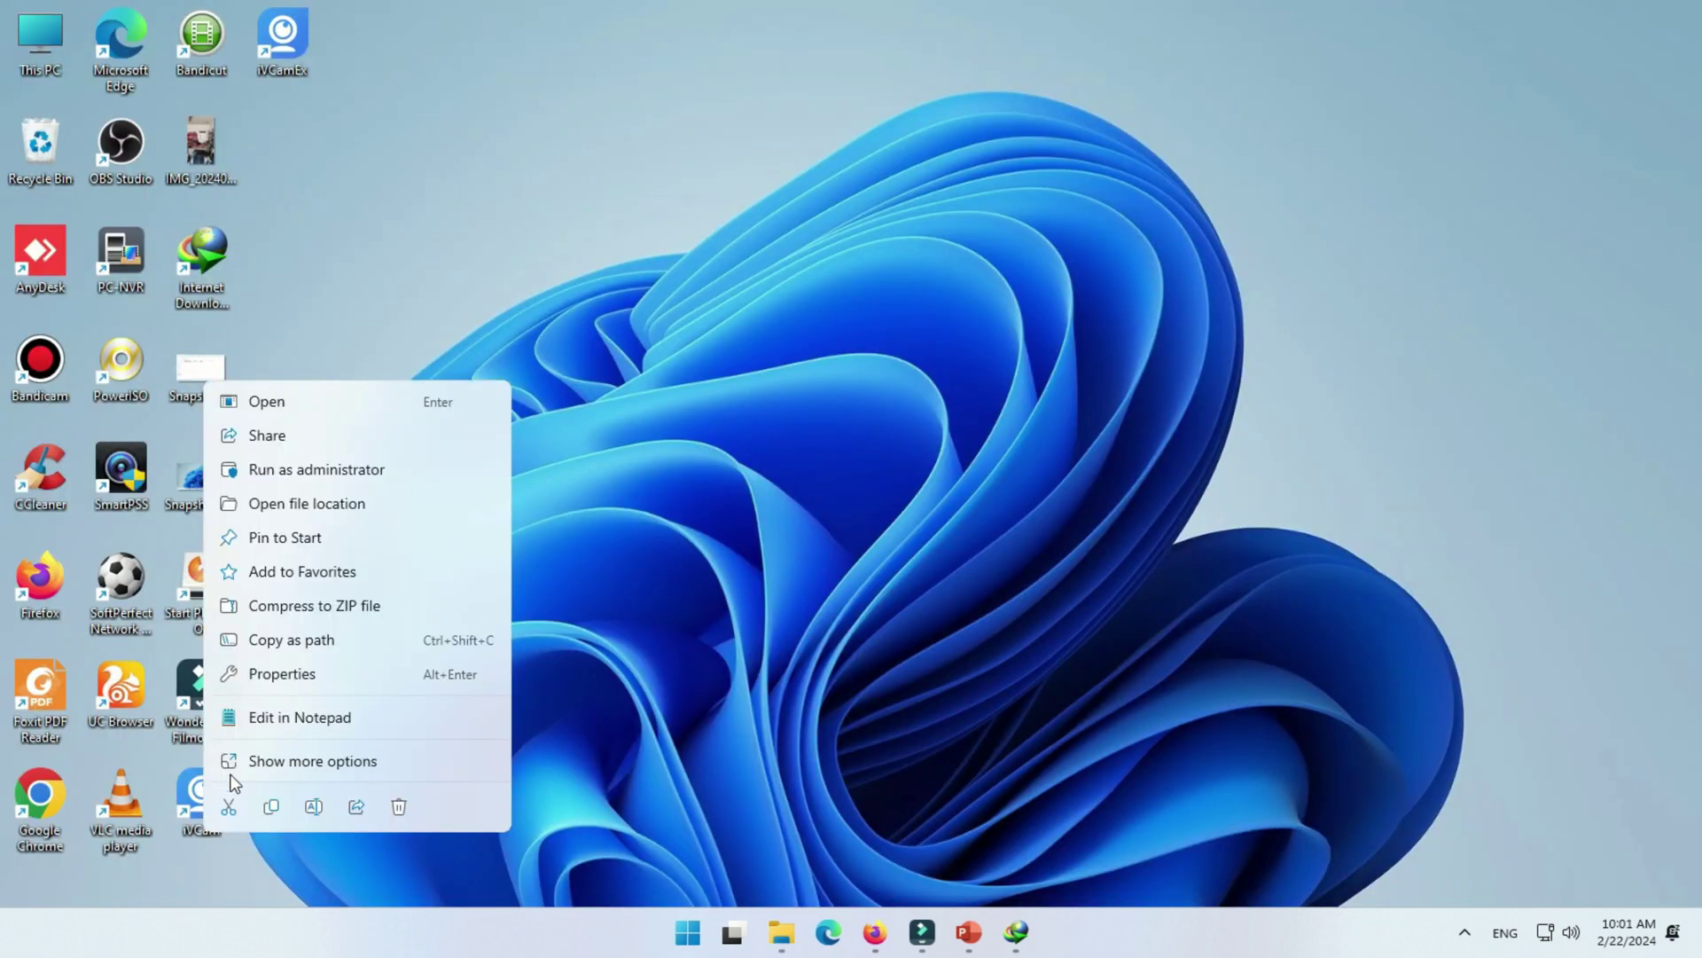
{"action": "left_click", "coordinate": [365, 474]}
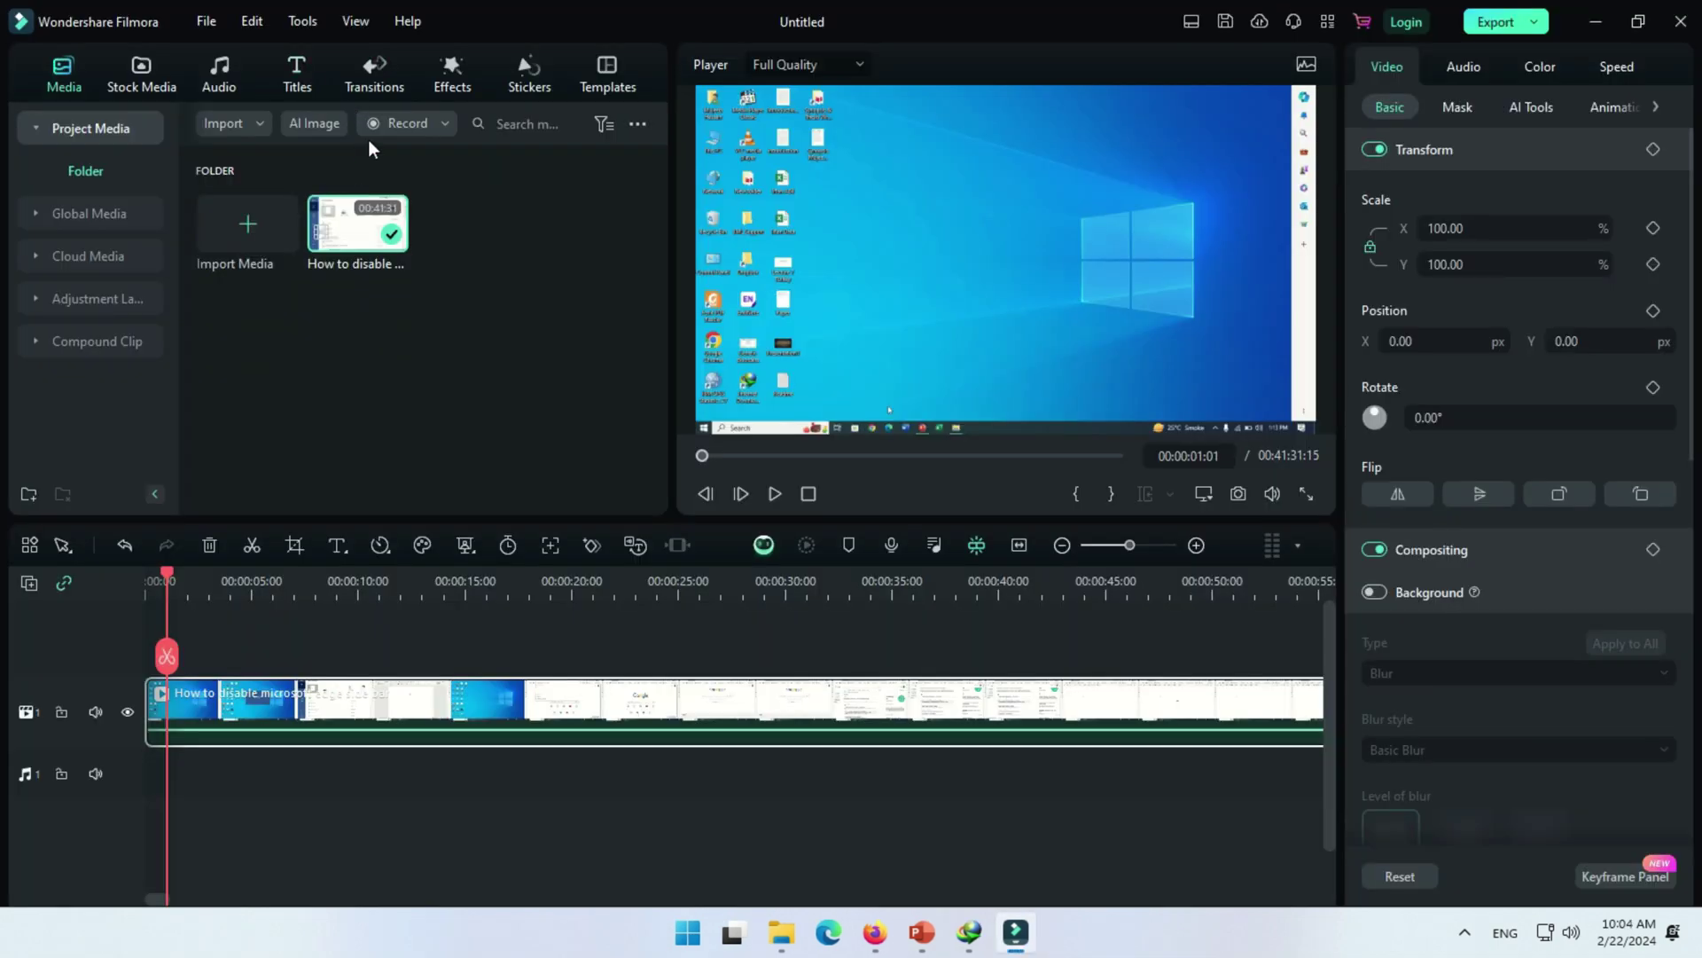
Switch to Wondershare Filmora and open the voiceover recording dialog
{"action": "left_click", "coordinate": [445, 123]}
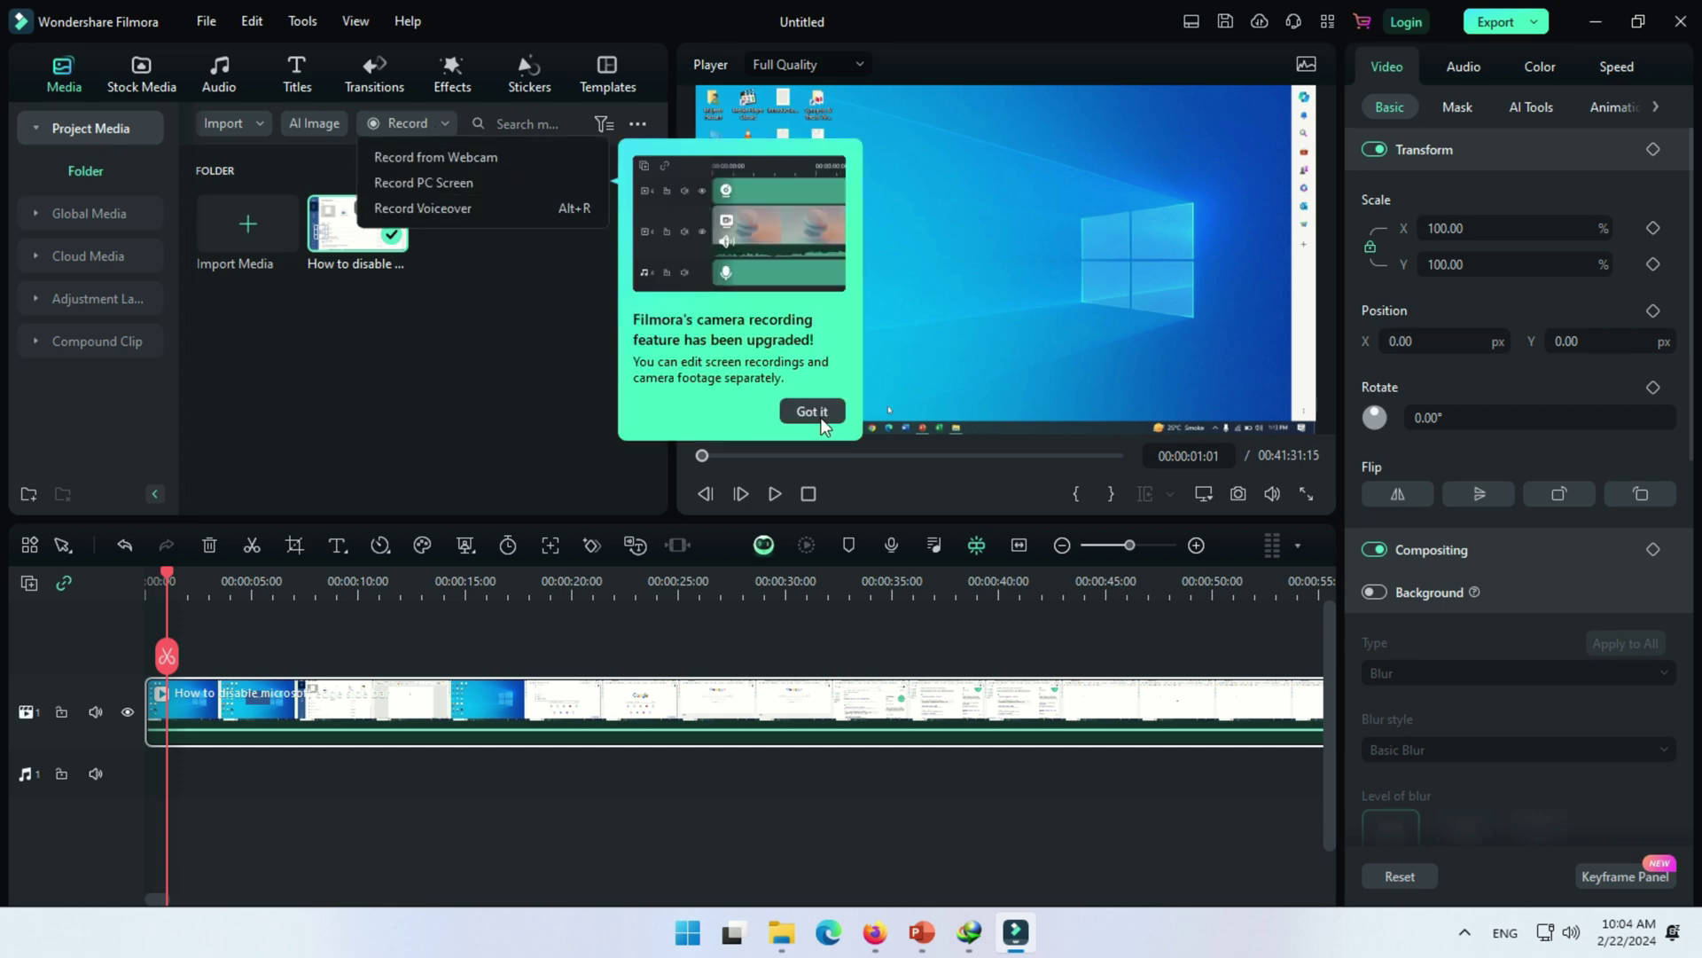
{"action": "left_click", "coordinate": [431, 131]}
{"action": "left_click", "coordinate": [435, 129]}
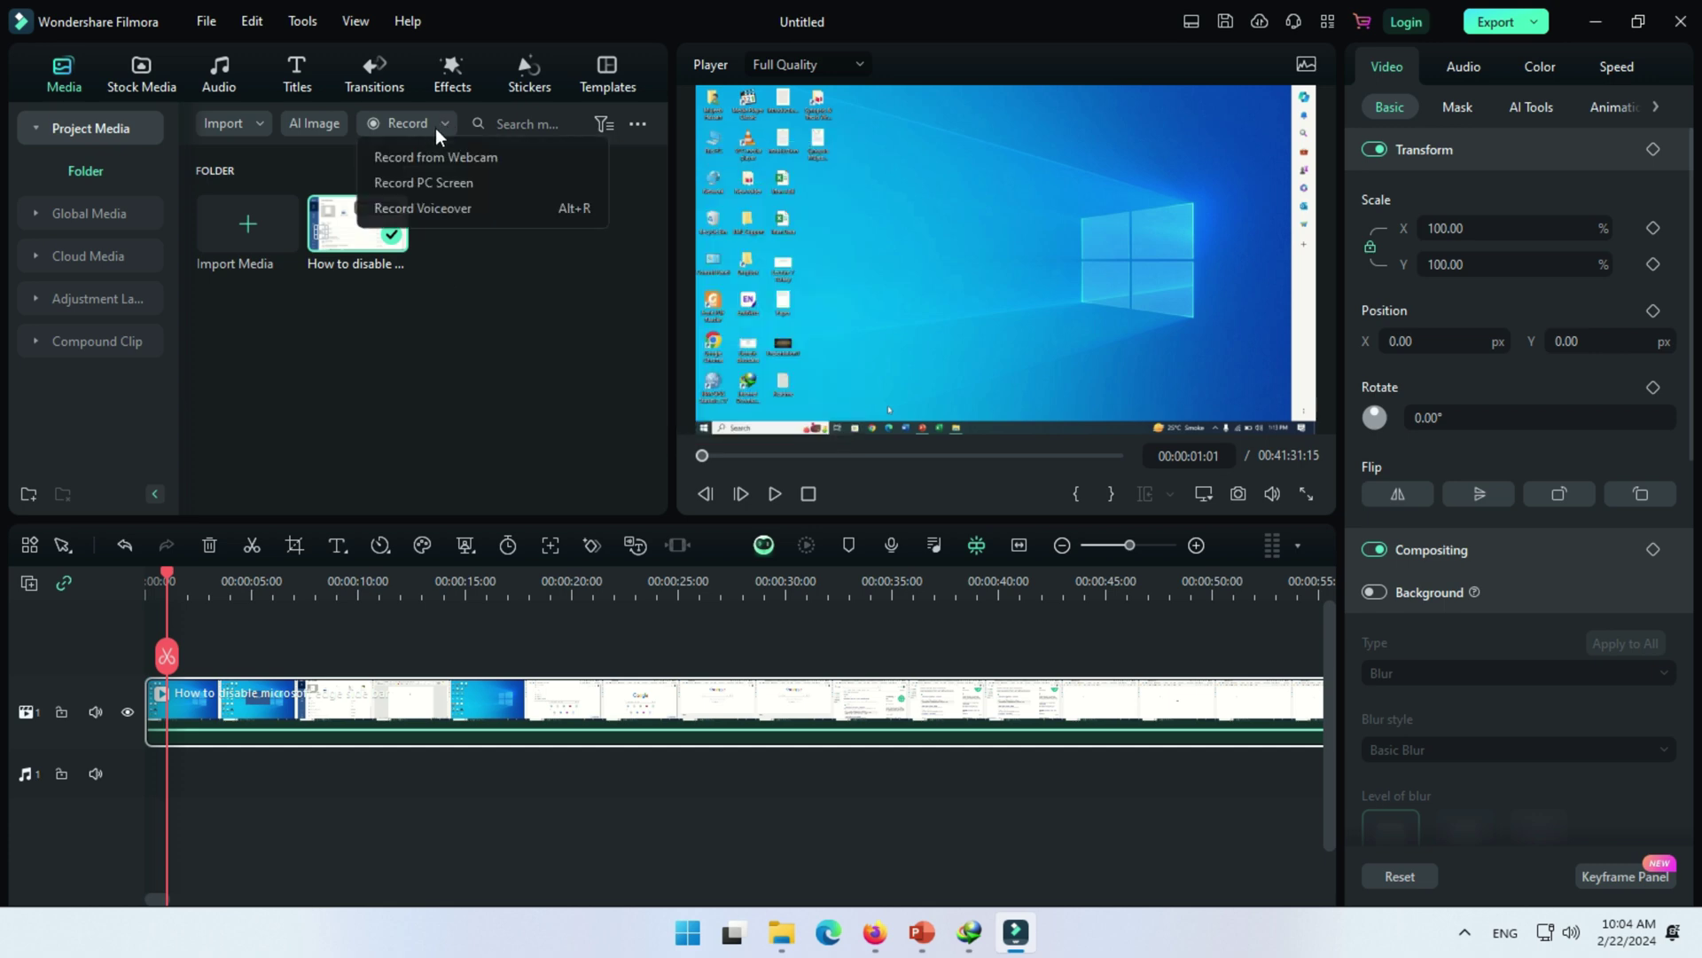
{"action": "left_click", "coordinate": [444, 209]}
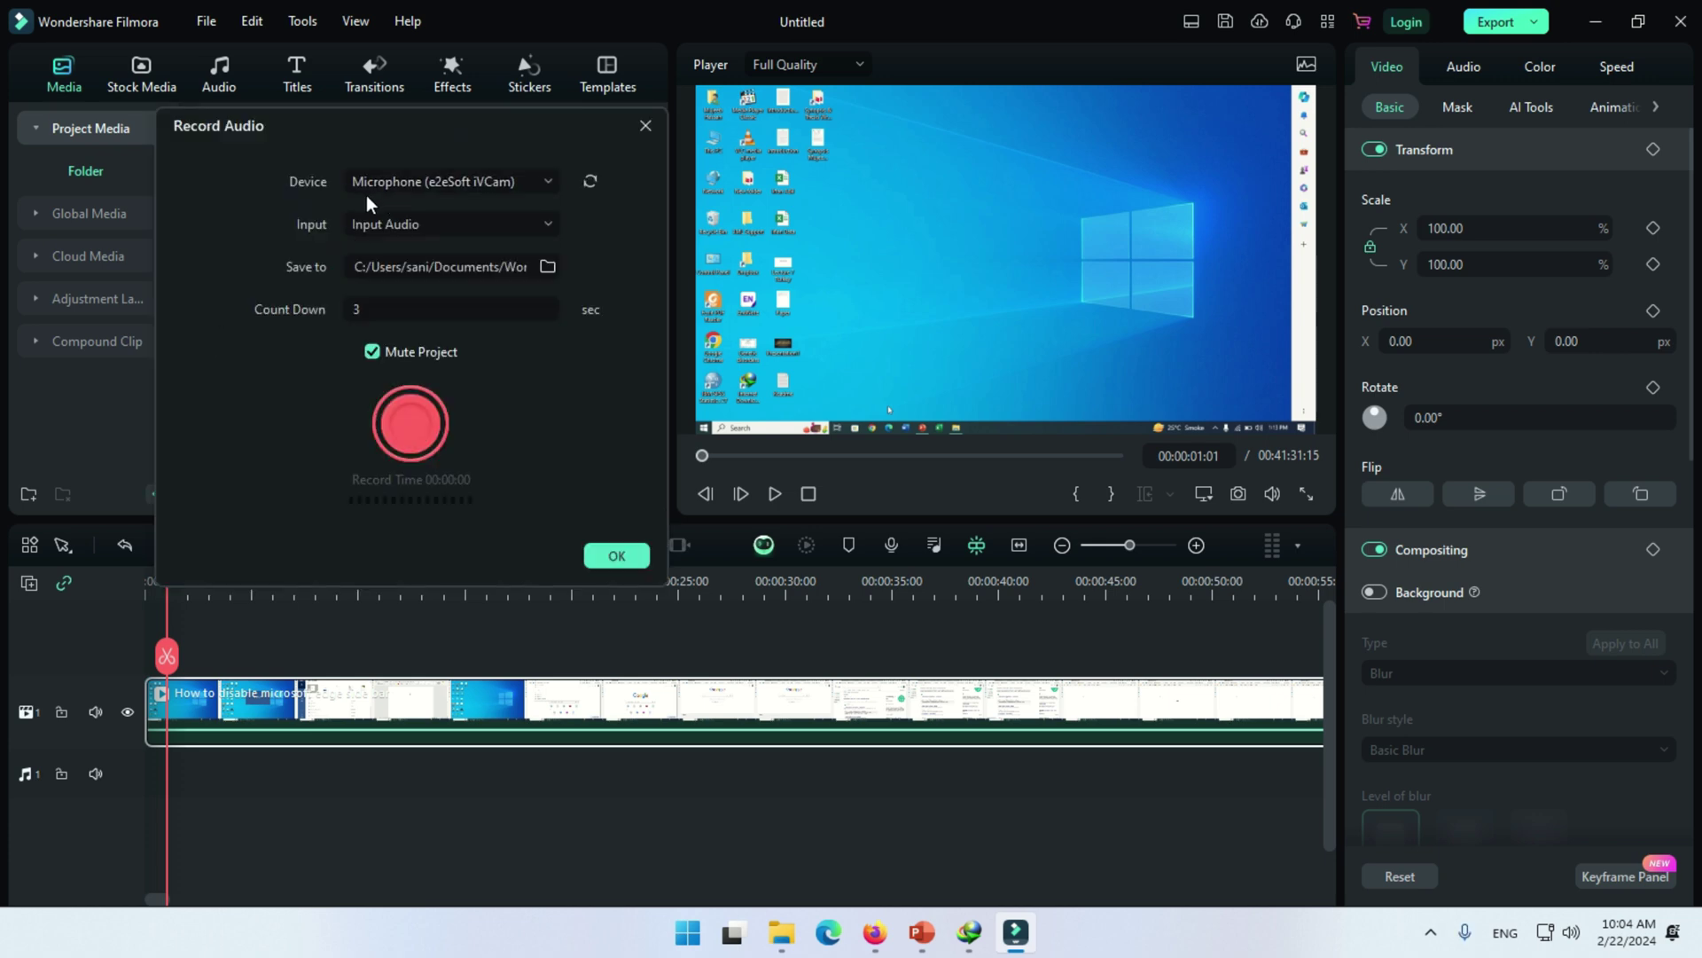
Choose Microphone (e2eSoft iVCam) as the audio recording device
{"action": "left_click", "coordinate": [418, 180]}
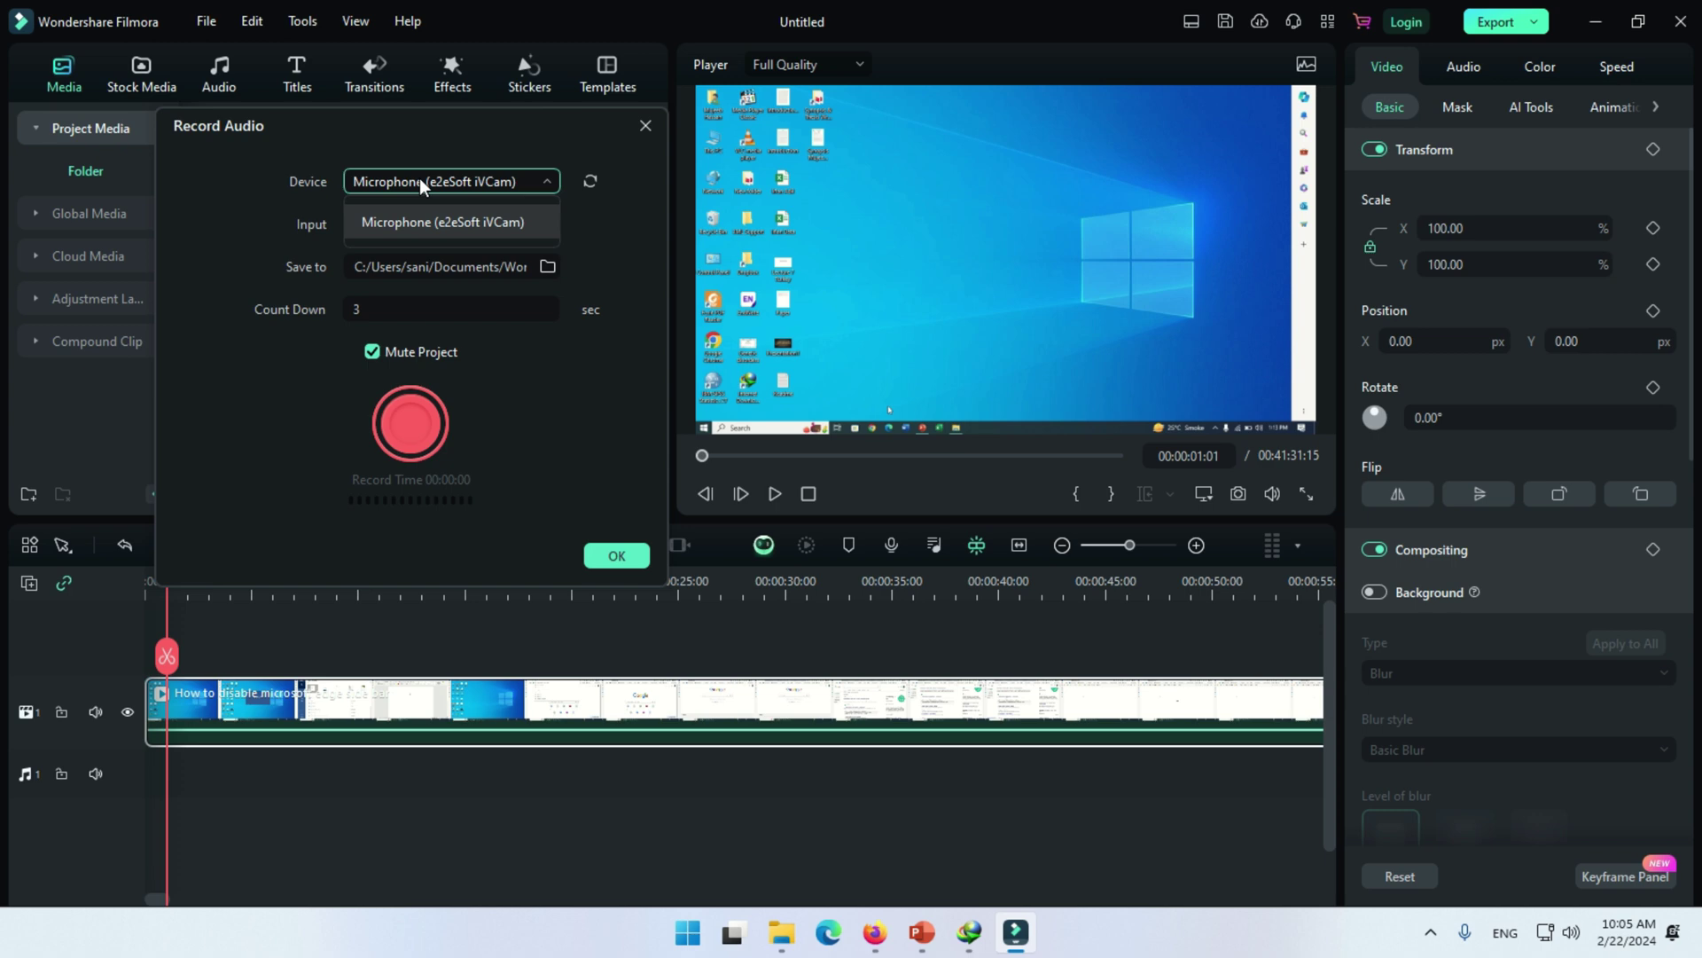
{"action": "left_click", "coordinate": [419, 180]}
{"action": "left_click", "coordinate": [419, 178]}
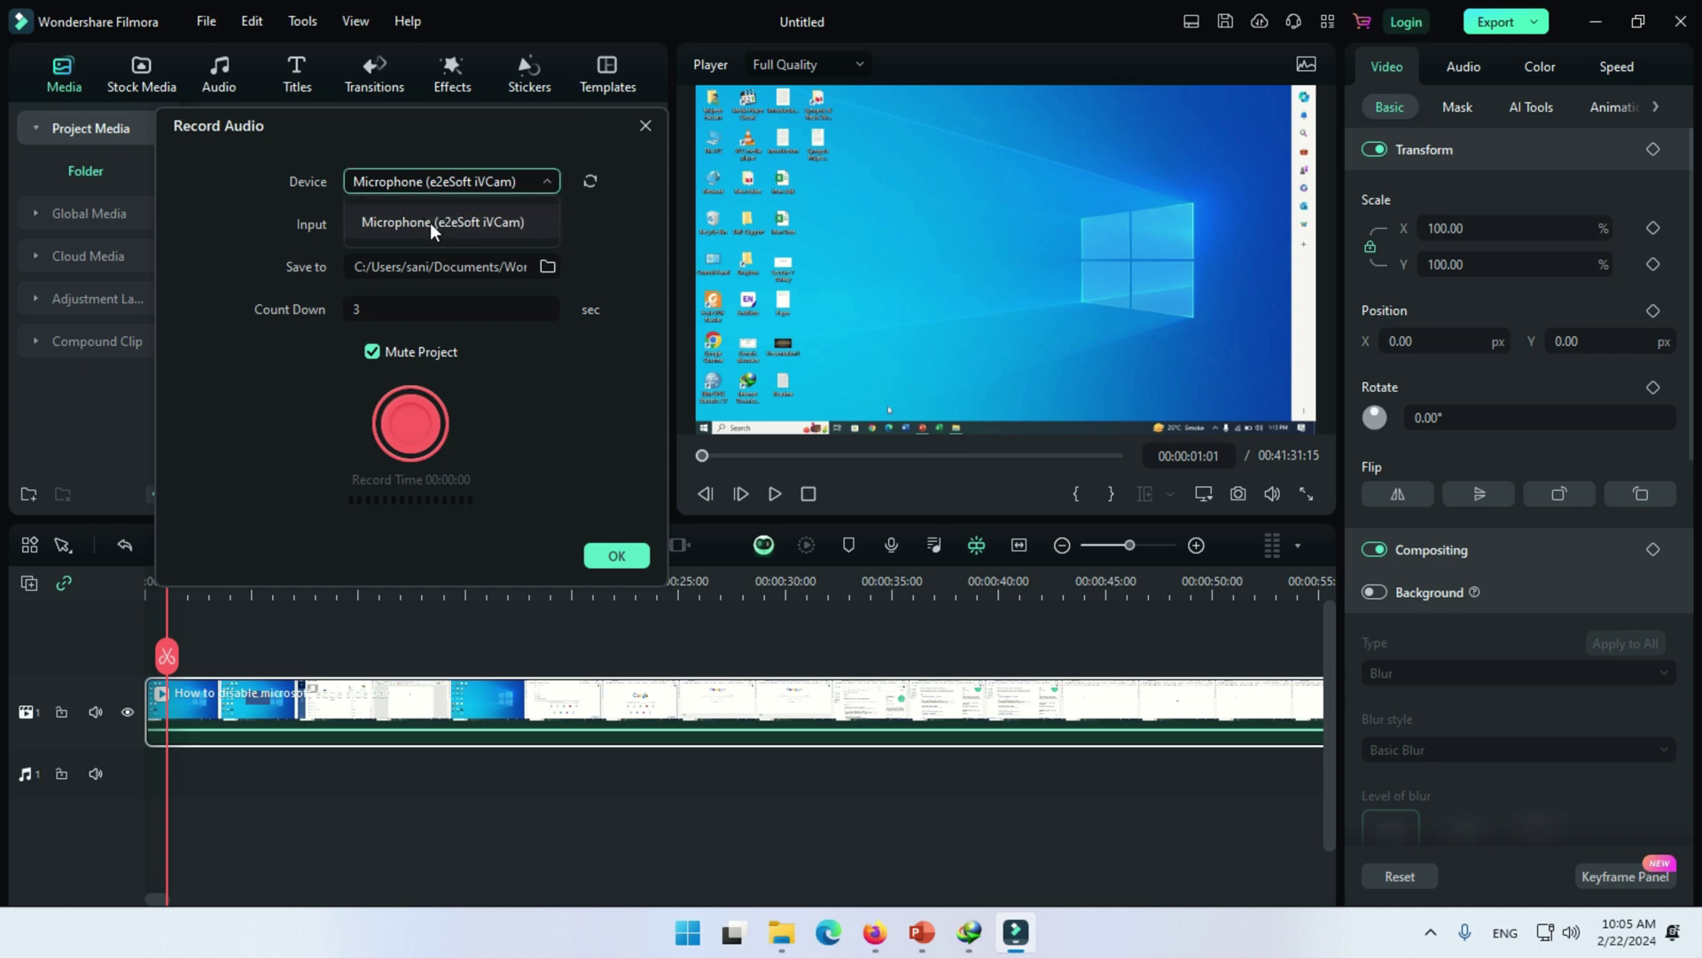
{"action": "left_click", "coordinate": [430, 223]}
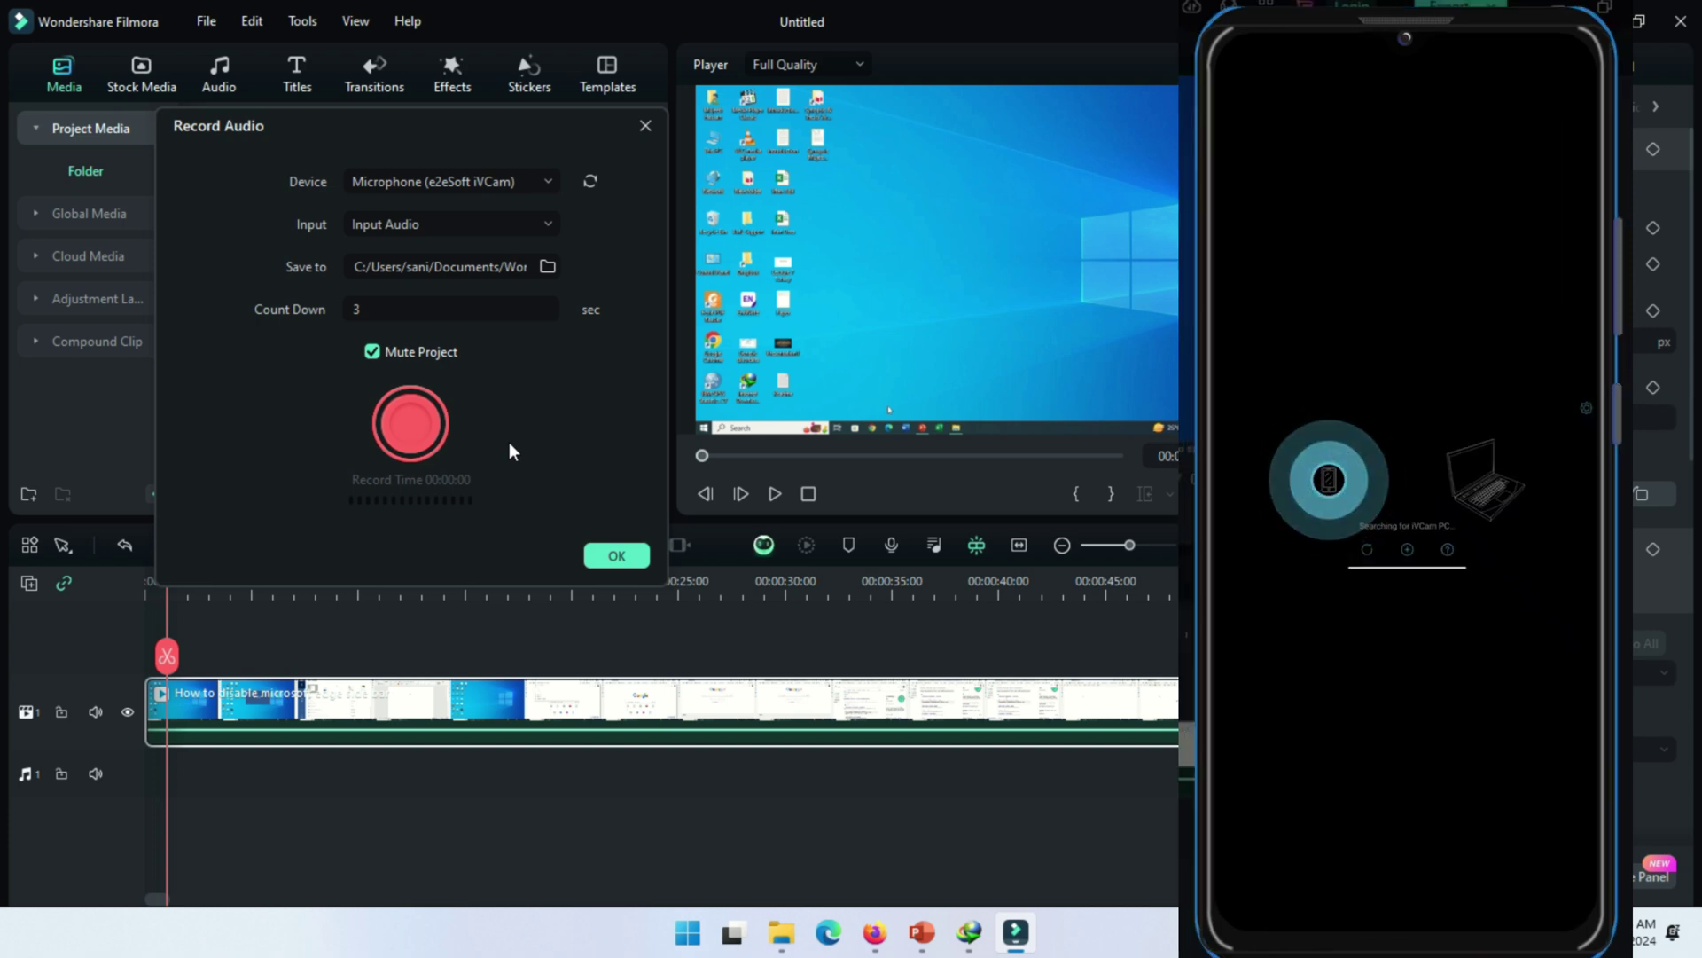
Record a test voiceover of about 8 seconds through the iVCam microphone and delete the recorded clip
{"action": "left_click", "coordinate": [402, 422]}
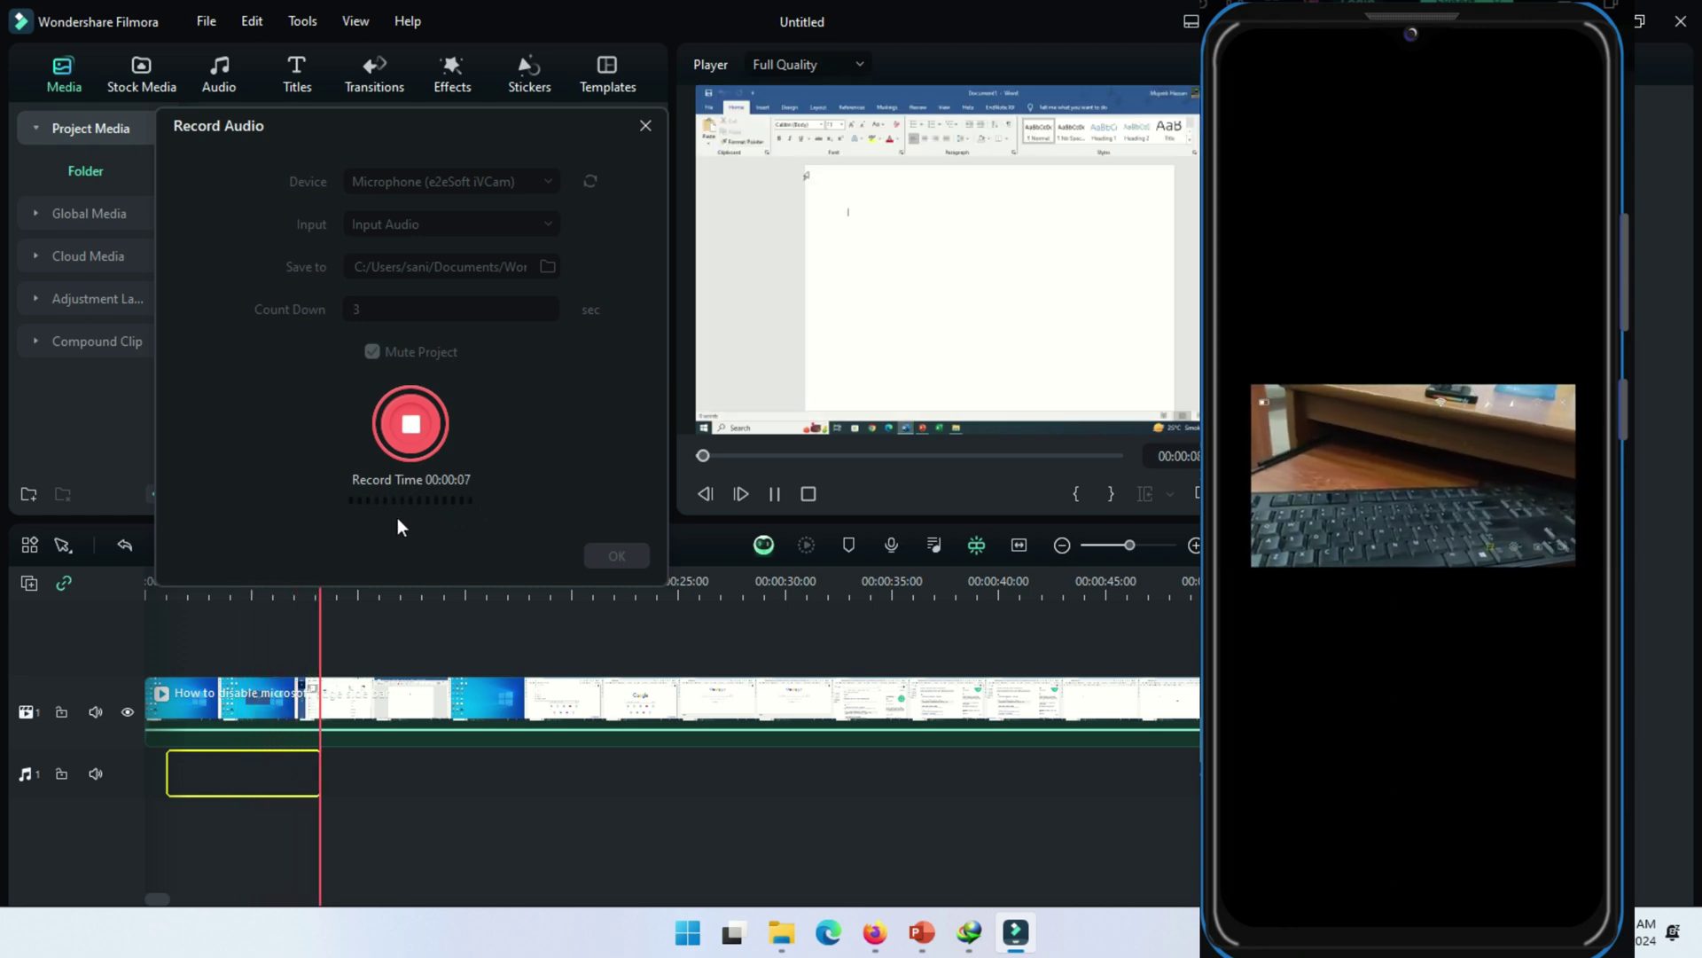
{"action": "left_click", "coordinate": [410, 423]}
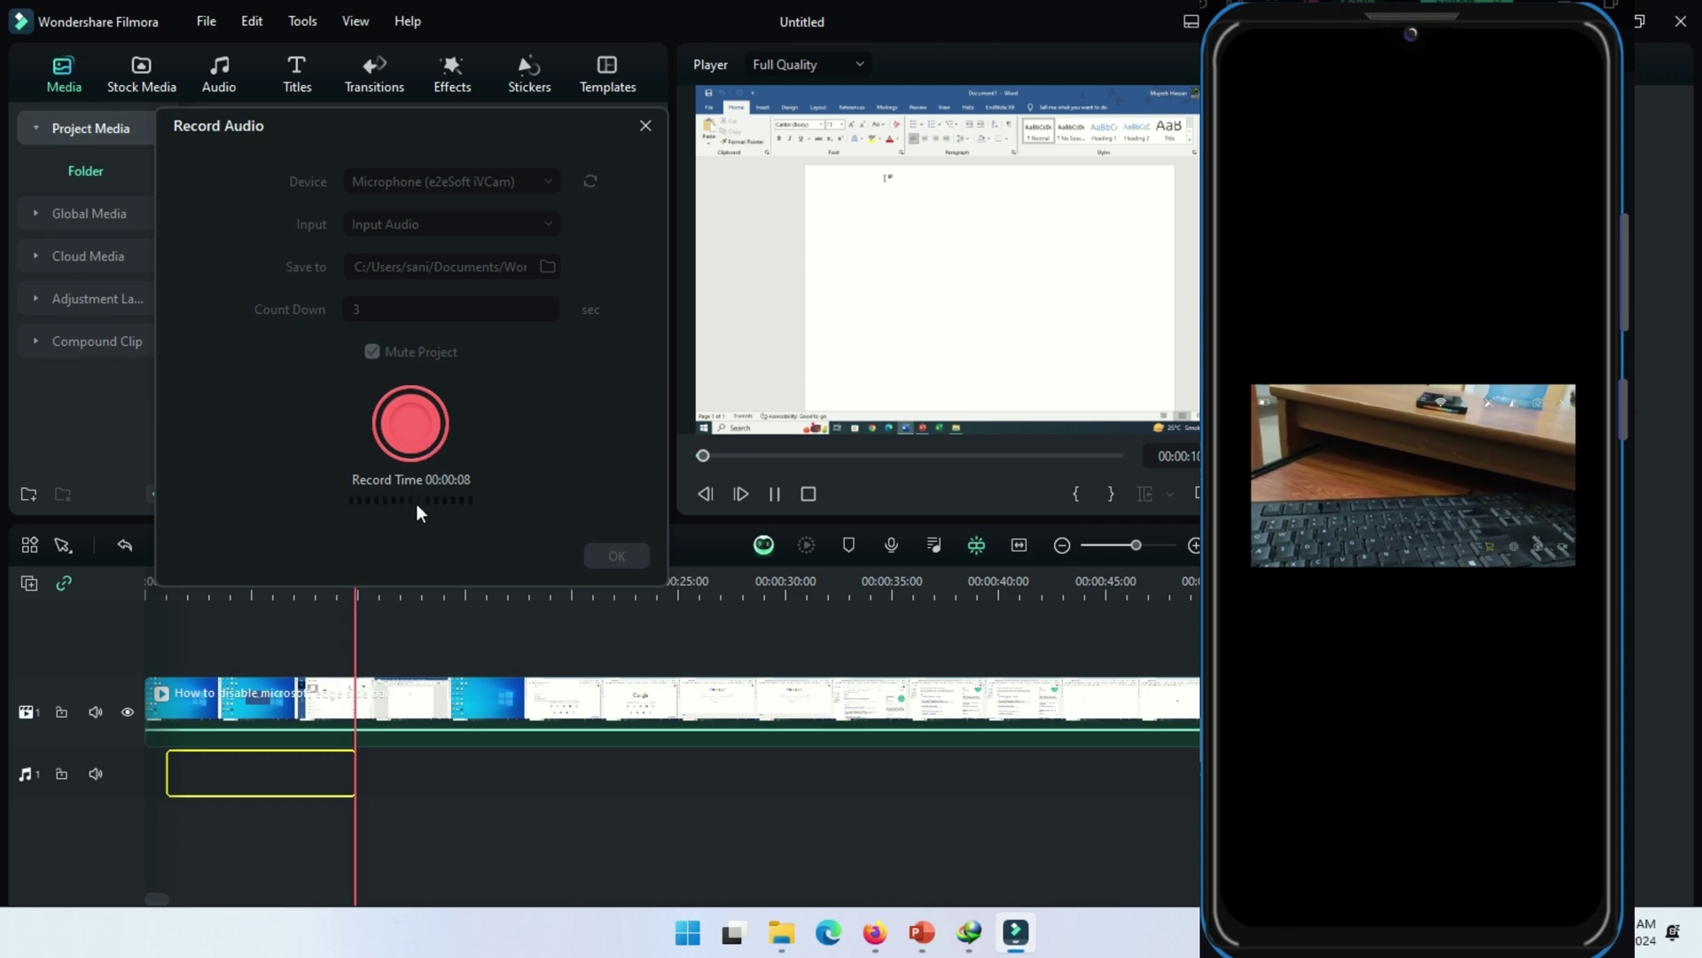
{"action": "key", "text": "Delete"}
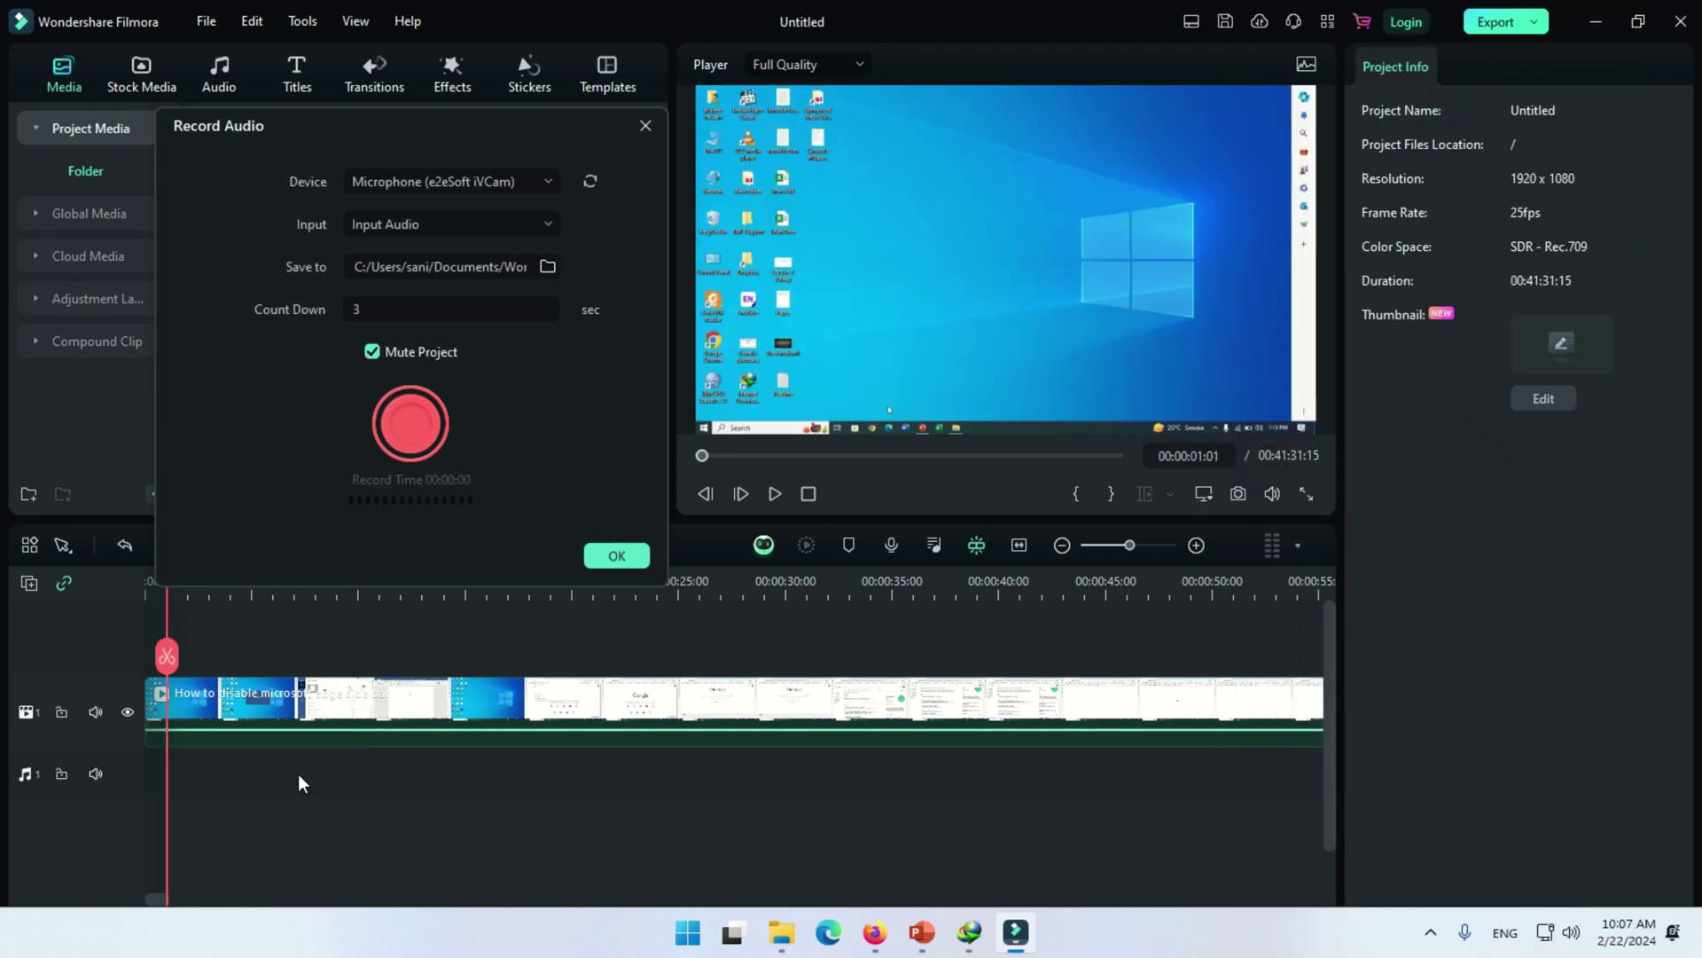